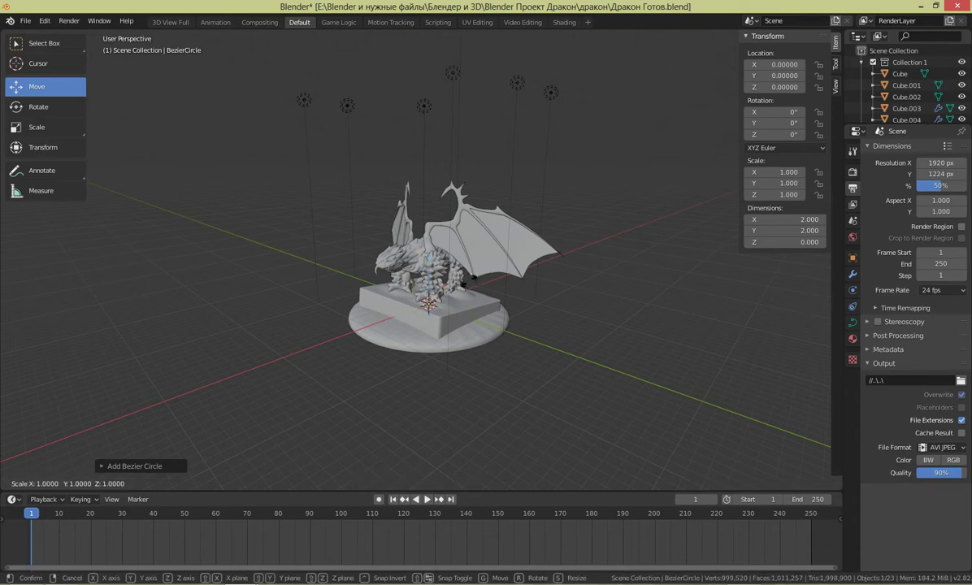
- Scale the Bezier circle up uniformly to about 22.2 so it surrounds the dragon's pedestal
left_click(551, 301)
key("s")
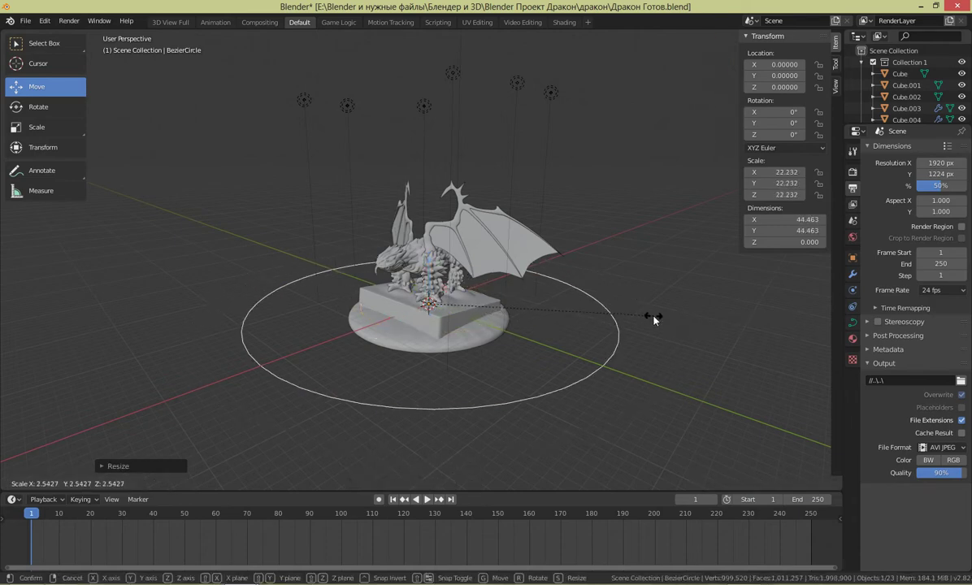
left_click(651, 319)
- Lower the circle to about -1.21 on Z and enlarge it to a scale of about 23.36
middle_click_drag(525, 358, 435, 288)
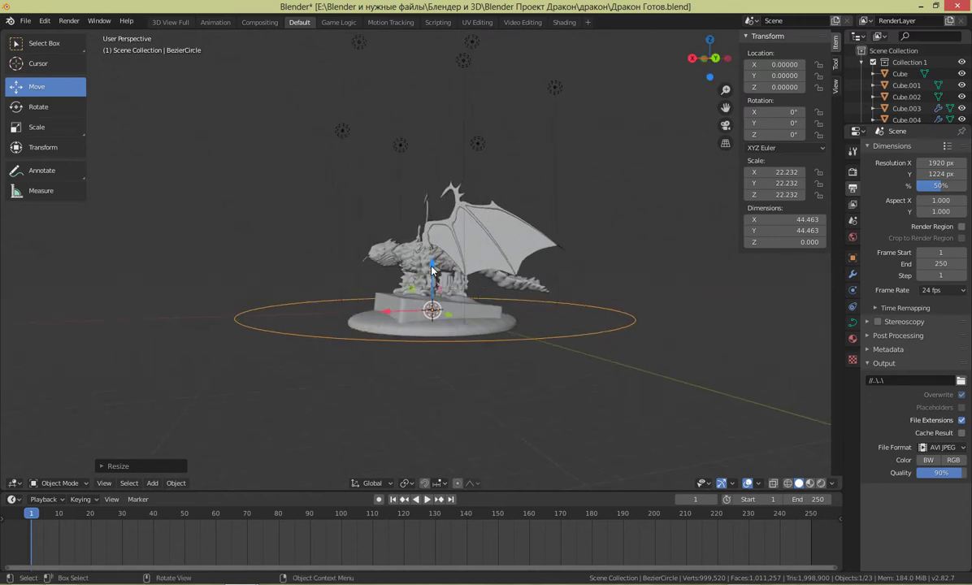
left_click_drag(431, 271, 429, 283)
middle_click_drag(429, 283, 587, 397)
key("s")
right_click(560, 374)
left_click(588, 397)
- Add a camera and move it along the X axis to about 18.25
key("shift+a")
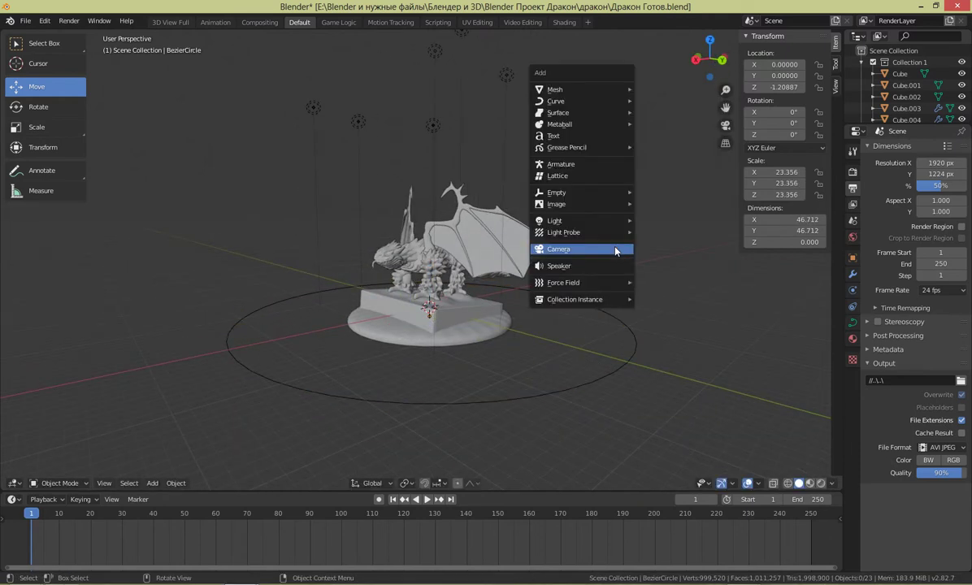
left_click(615, 250)
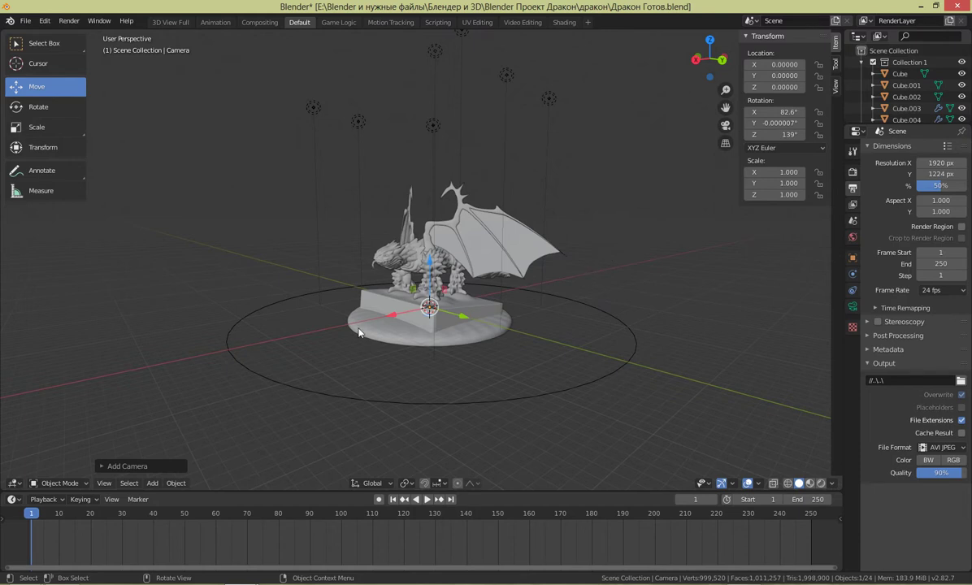
left_click_drag(399, 317, 253, 342)
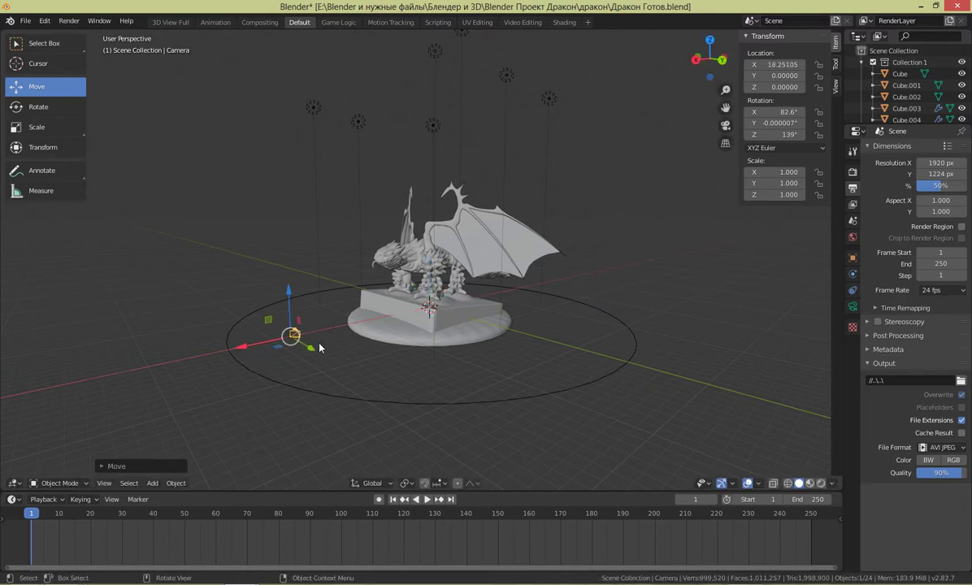
- Scale the camera to about 6.4 and set its rotation to 90° on X, 0° on Y and 90° on Z
key("s")
left_click(681, 256)
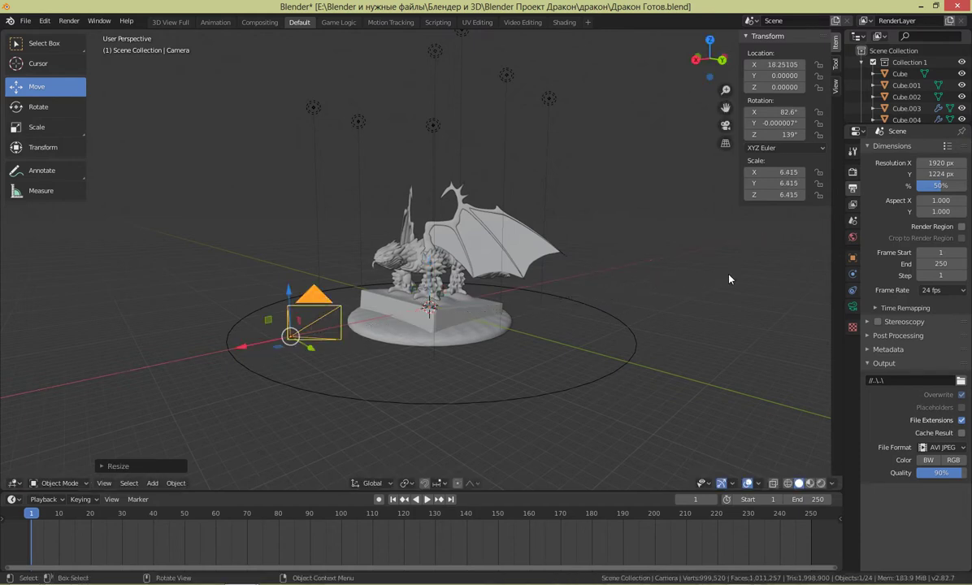
key("BackSpace")
left_click(781, 135)
type("90")
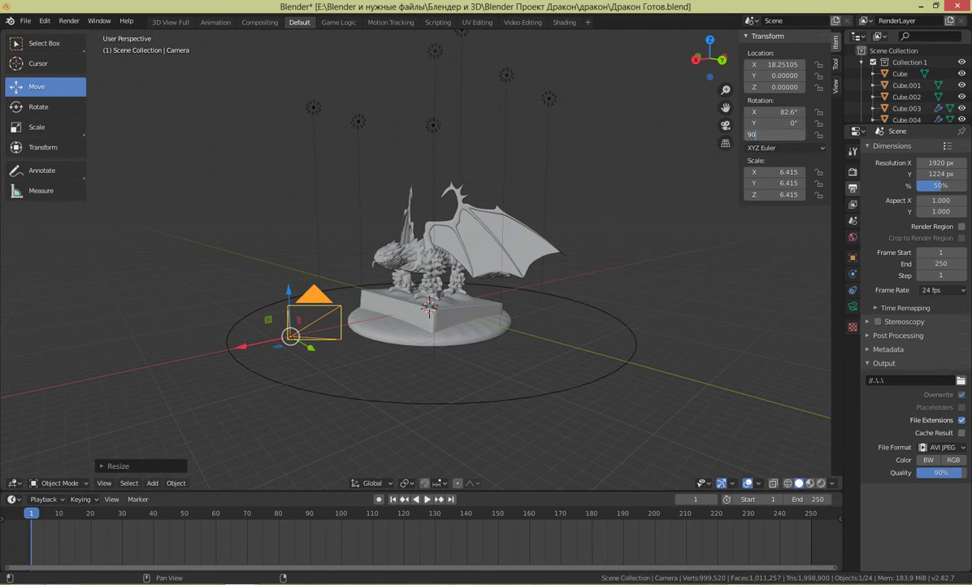
key("Tab")
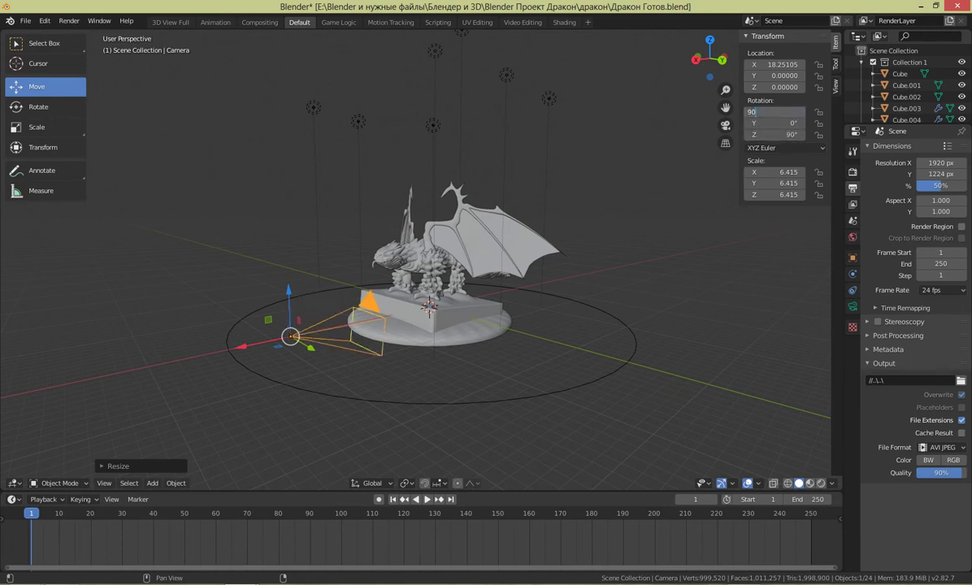
key("Return")
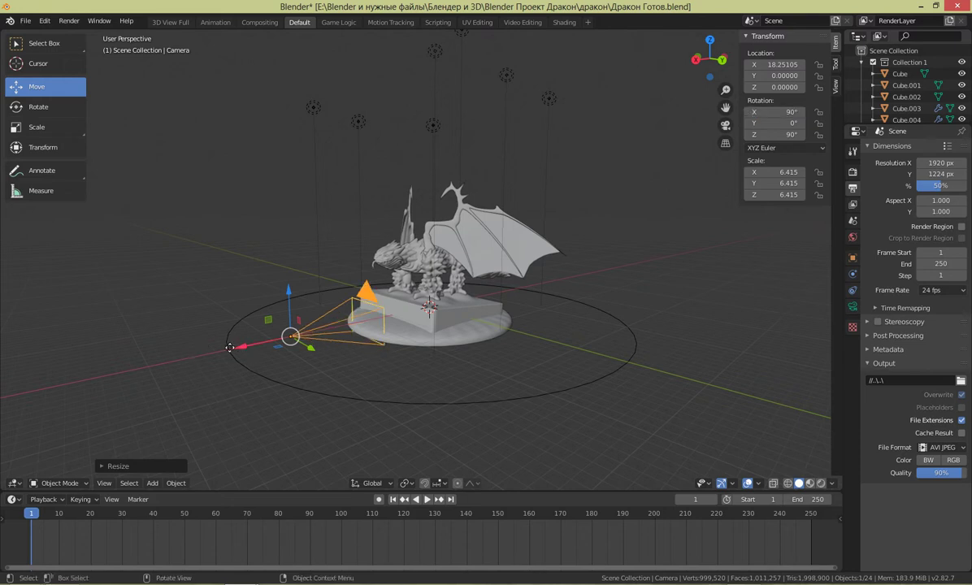
- Move the camera away from the dragon to about X 33.68 and tilt it down to about 67.9° on X
left_click_drag(229, 347, 35, 379)
left_click(48, 106)
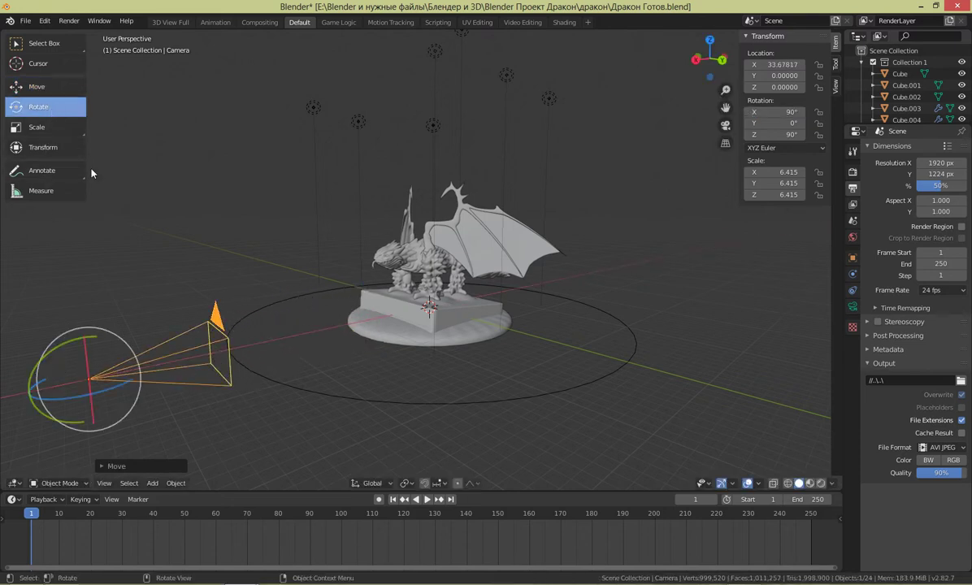
left_click_drag(88, 327, 103, 278)
- Raise the camera to about 15.23 on Z, checking the framing through the camera view
left_click(37, 86)
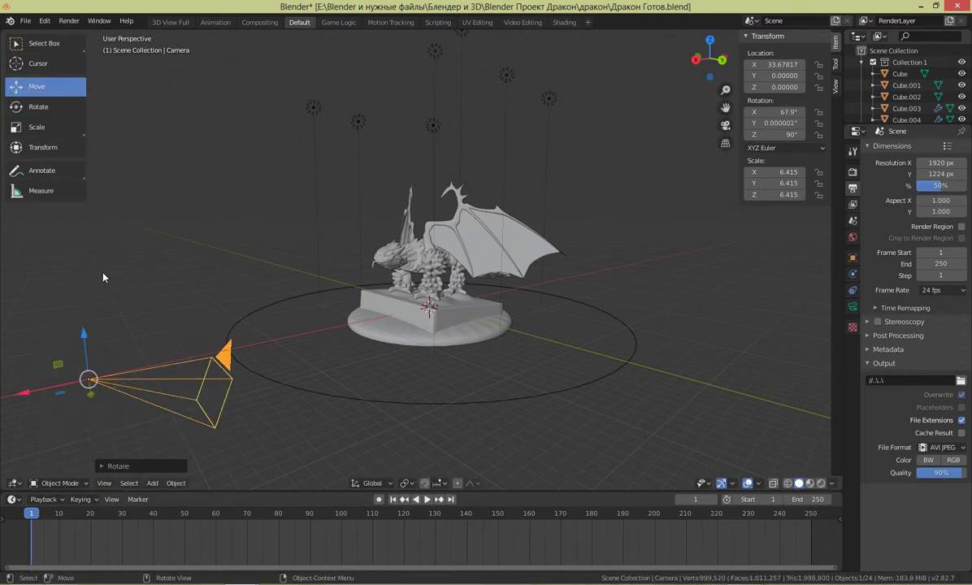
left_click_drag(84, 334, 234, 180)
key("KP_0")
key("KP_0")
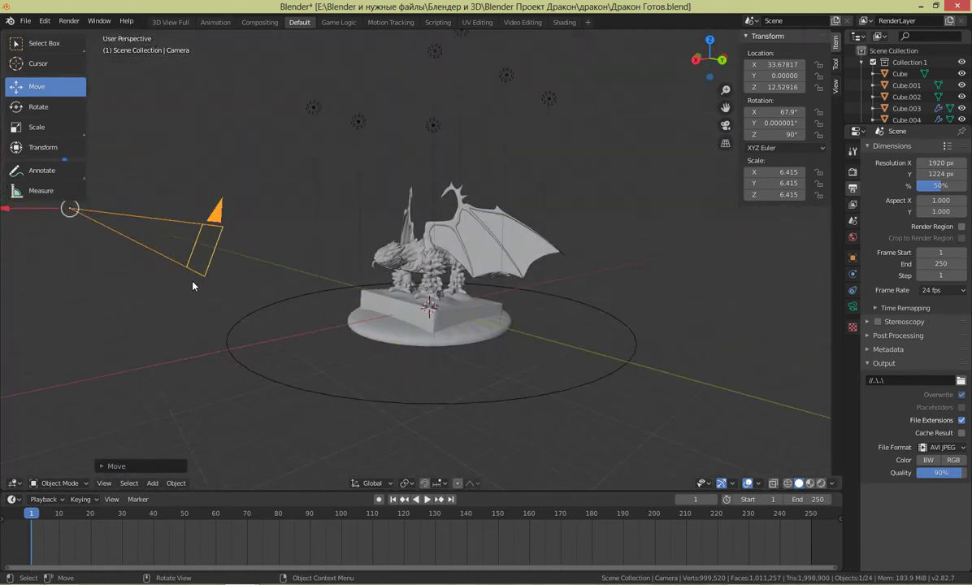
scroll(157, 242, "down", 3)
left_click_drag(222, 190, 219, 169)
key("KP_0")
key("KP_0")
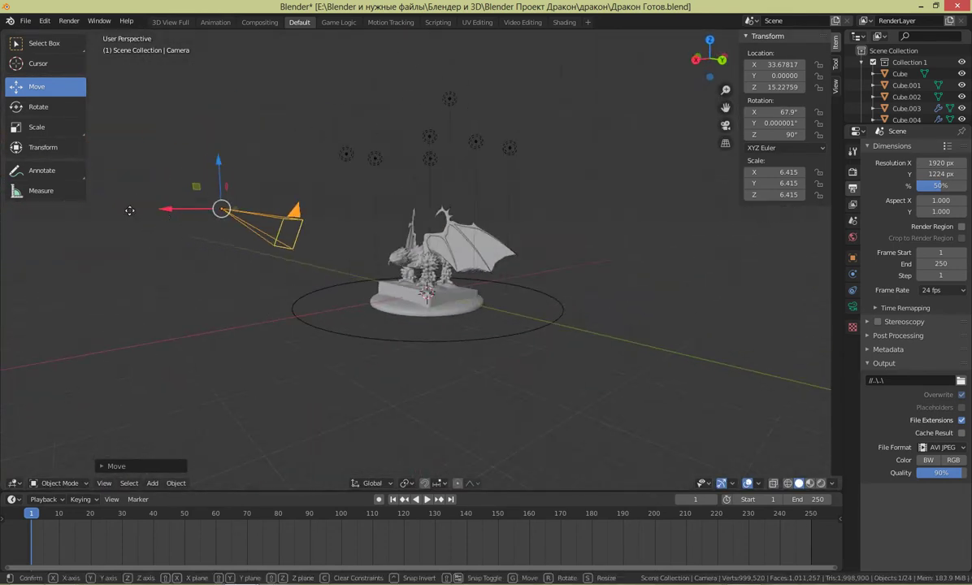
- Pull the camera back to about 38.88 on X and check the framing
left_click_drag(196, 213, 146, 215)
key("KP_0")
key("KP_0")
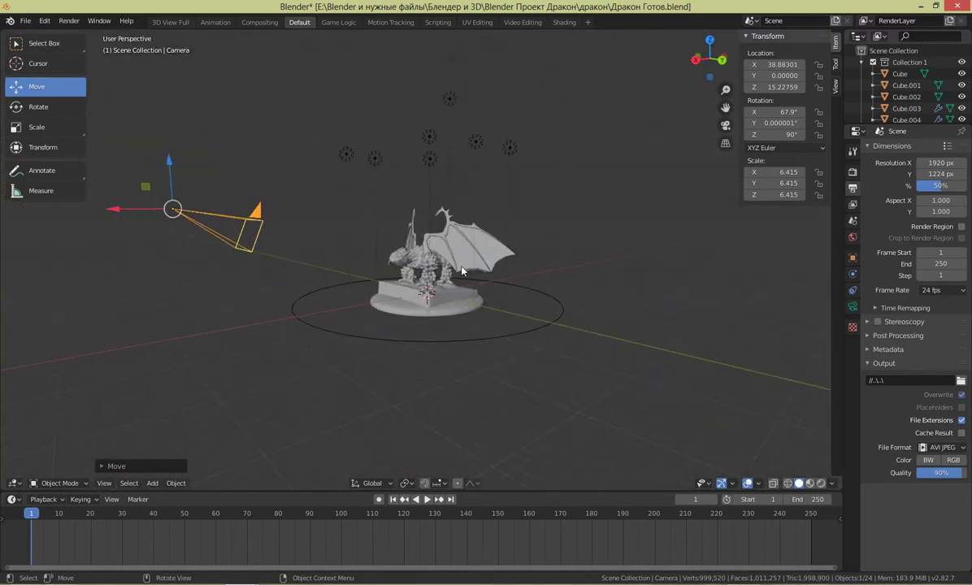
- Tilt the camera up to about 82.2° on X and check the dragon's framing through it
left_click(38, 106)
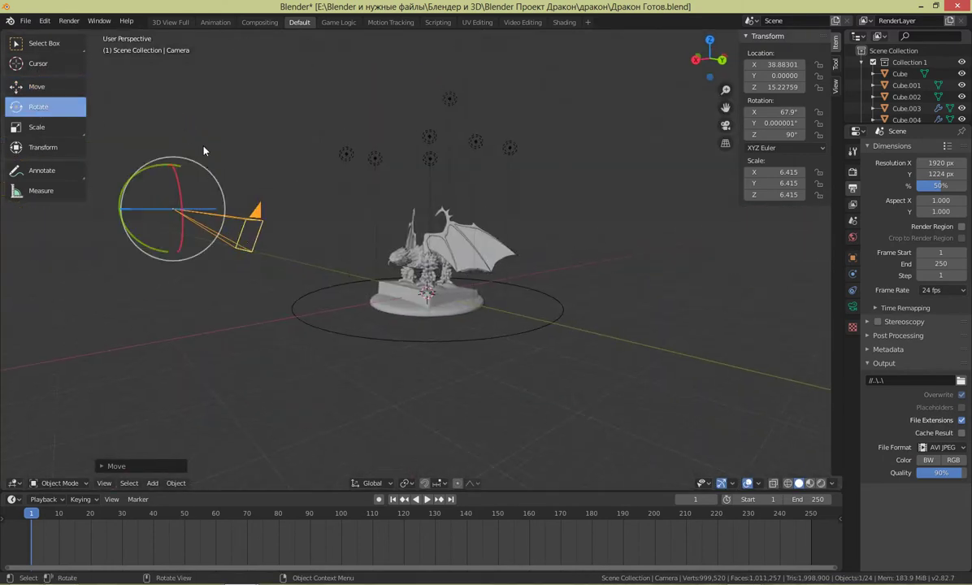
left_click(146, 171)
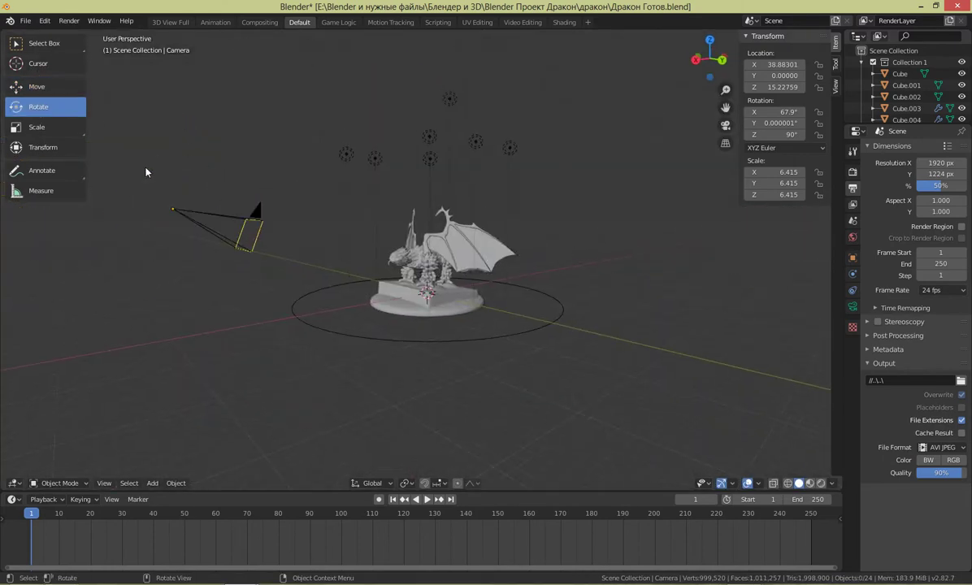
left_click(206, 213)
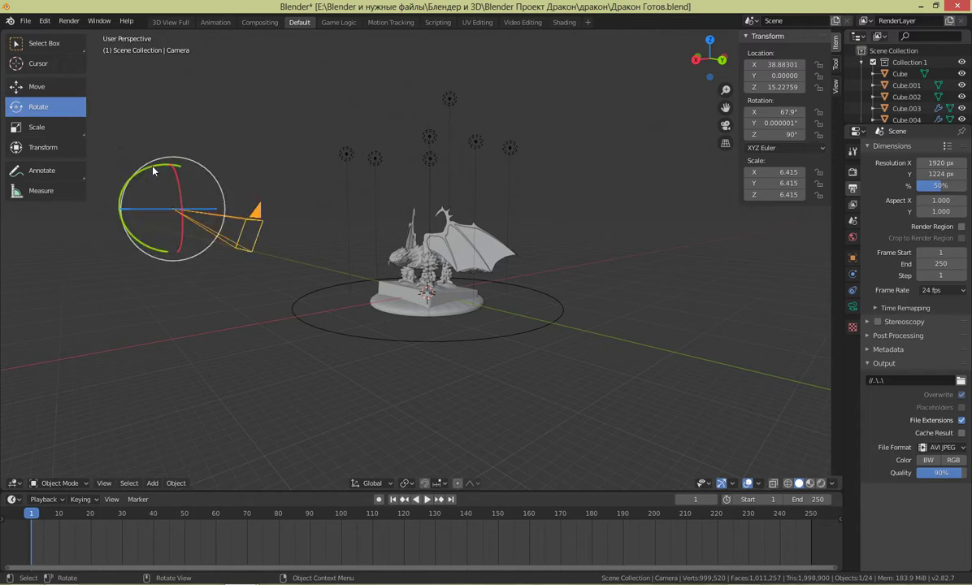
left_click_drag(153, 170, 145, 175)
key("KP_0")
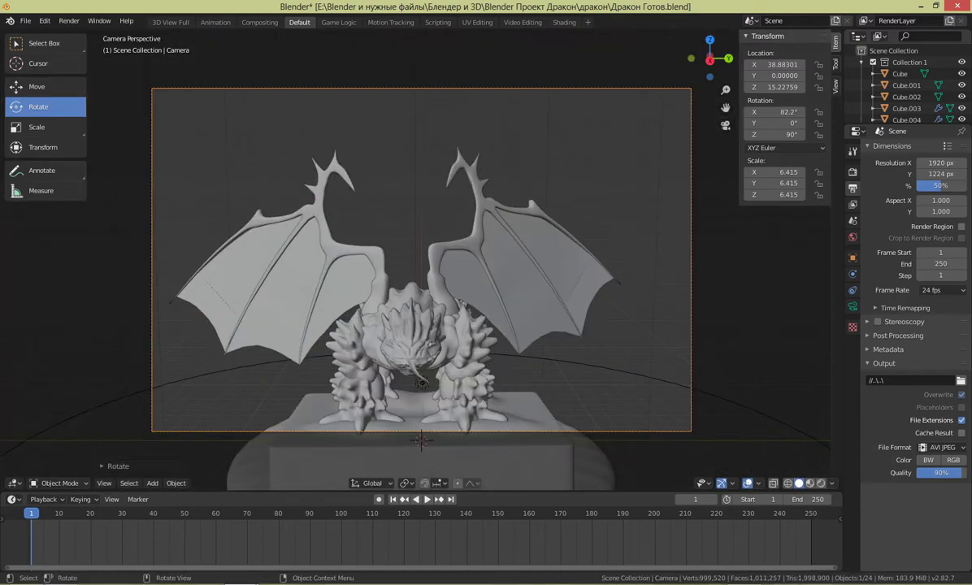
key("KP_0")
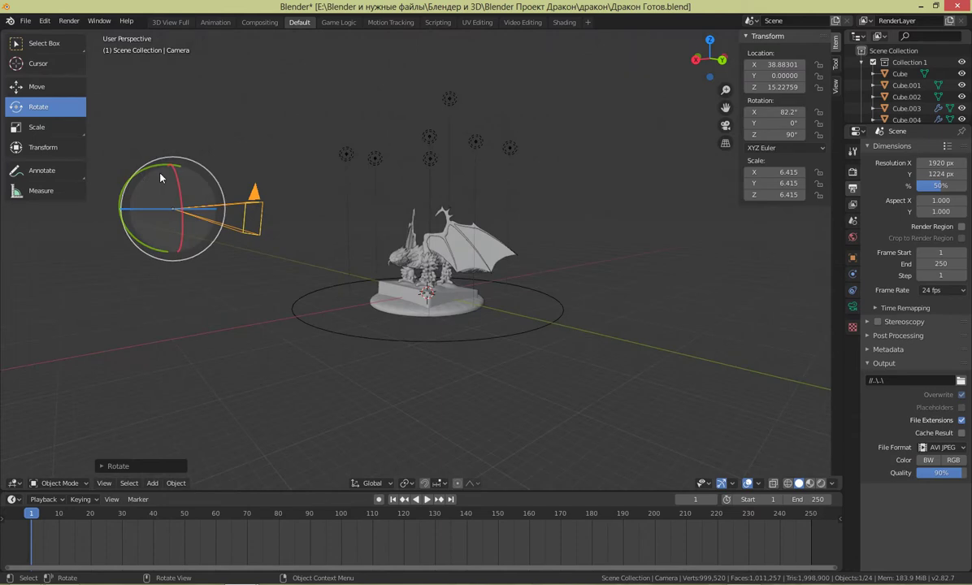
- Lower the camera to about 12.92 on Z and pull it back to about 42.22 on X
left_click(37, 84)
left_click_drag(163, 159, 158, 171)
key("KP_0")
key("KP_0")
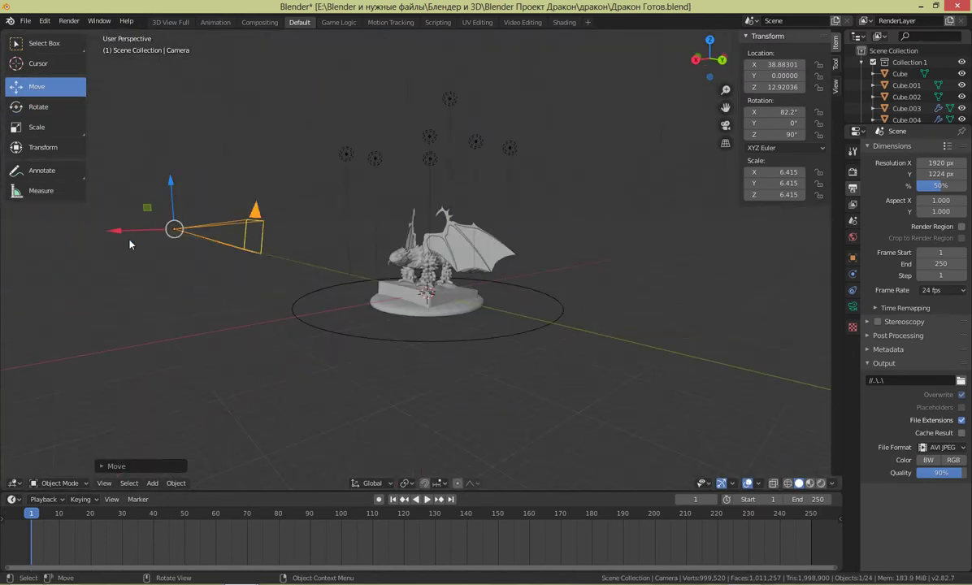
left_click_drag(116, 230, 84, 234)
key("KP_0")
key("KP_0")
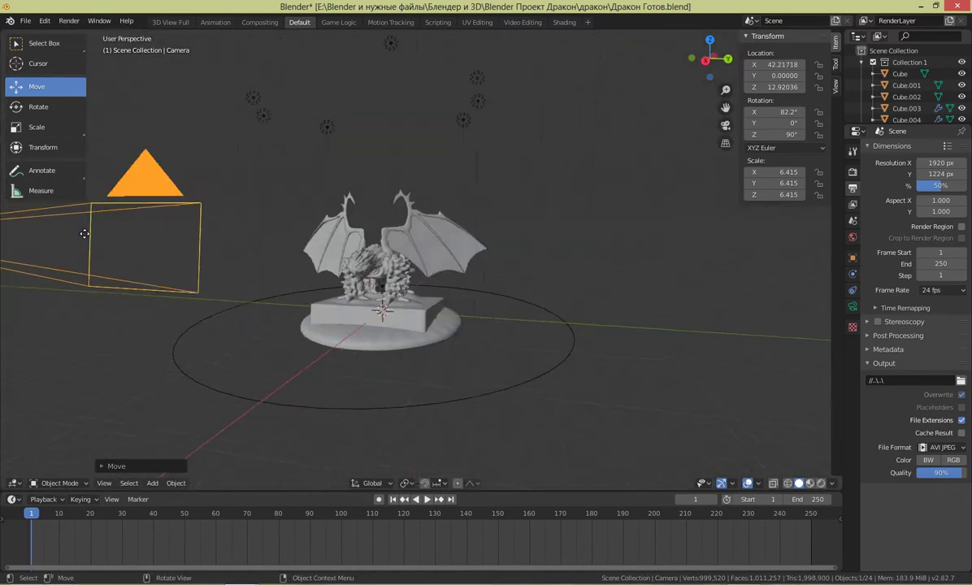
- Lower the camera further to about 10.45 on Z, checking the framing through it
left_click_drag(138, 187, 135, 202)
key("KP_0")
key("KP_0")
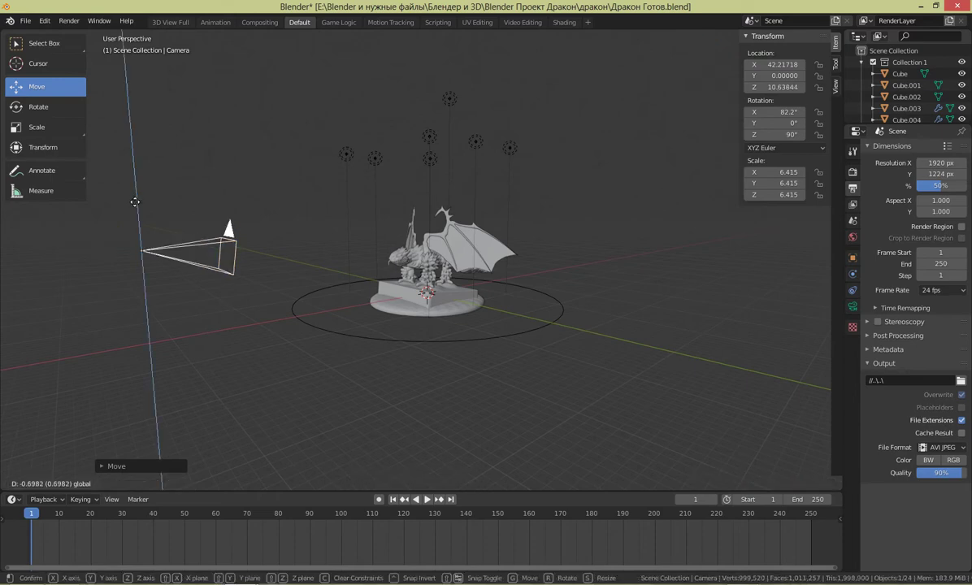
key("KP_0")
key("KP_0")
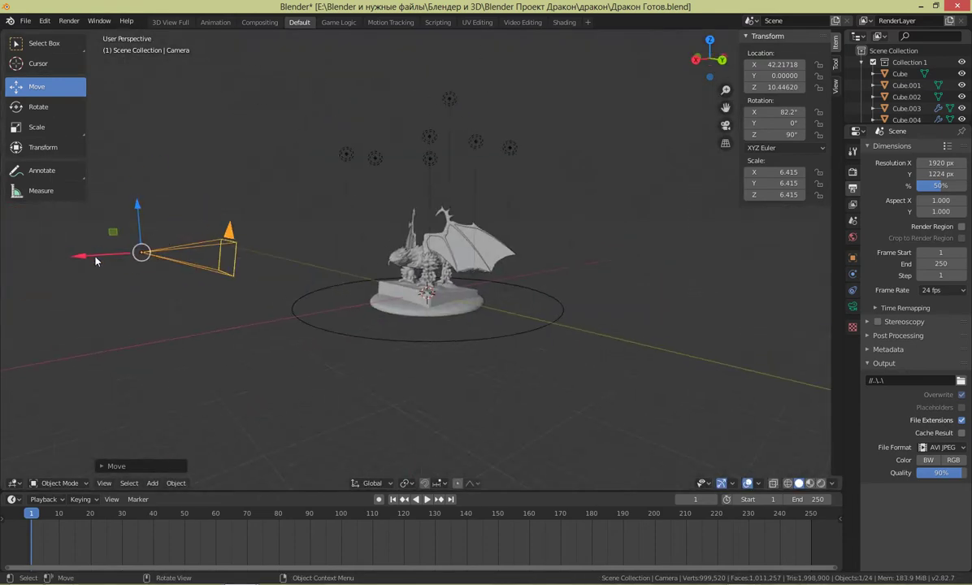
- Pull the camera back to about X 45.2, then shift it in camera view to about Y 0.45 and Z 11.48
left_click_drag(95, 260, 49, 259)
key("KP_0")
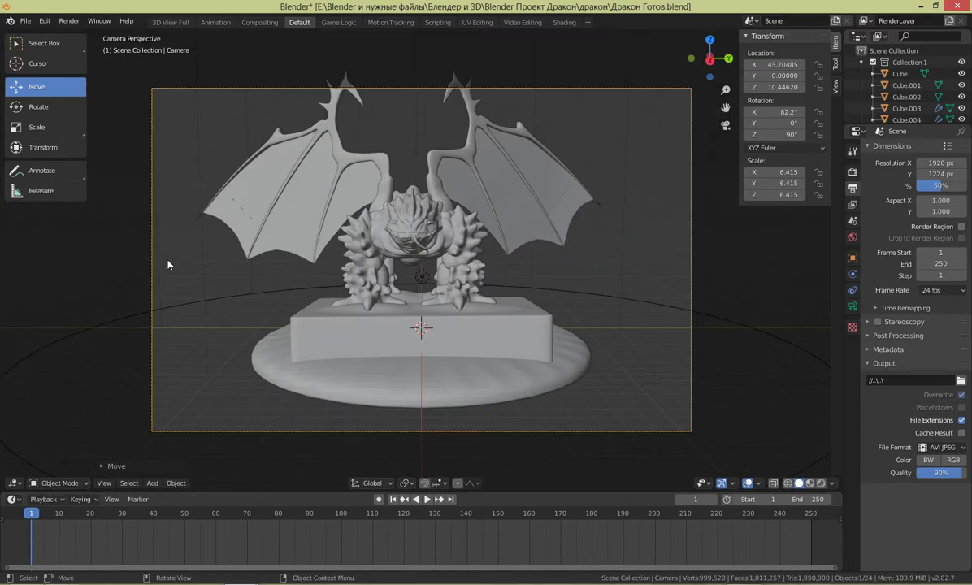
key("g")
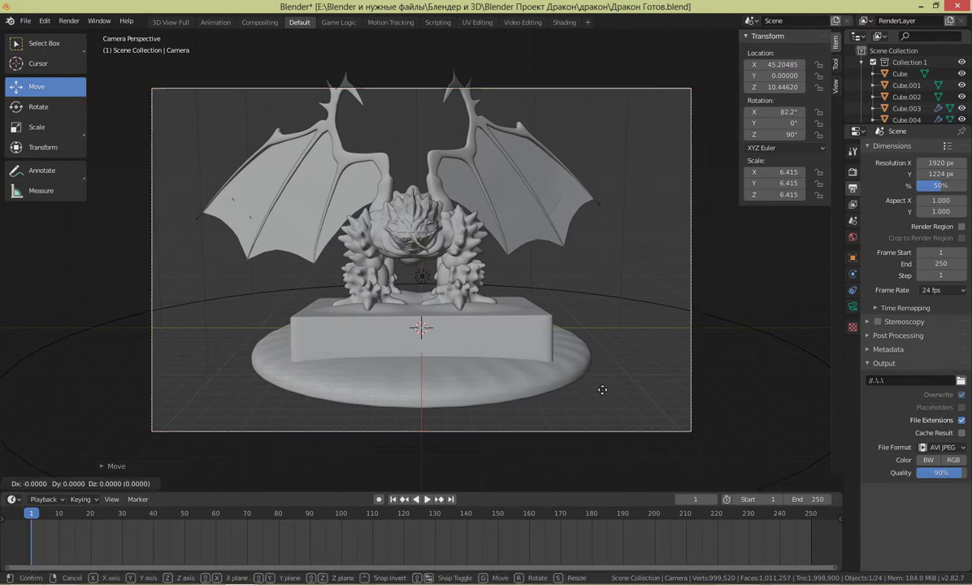
left_click(657, 266)
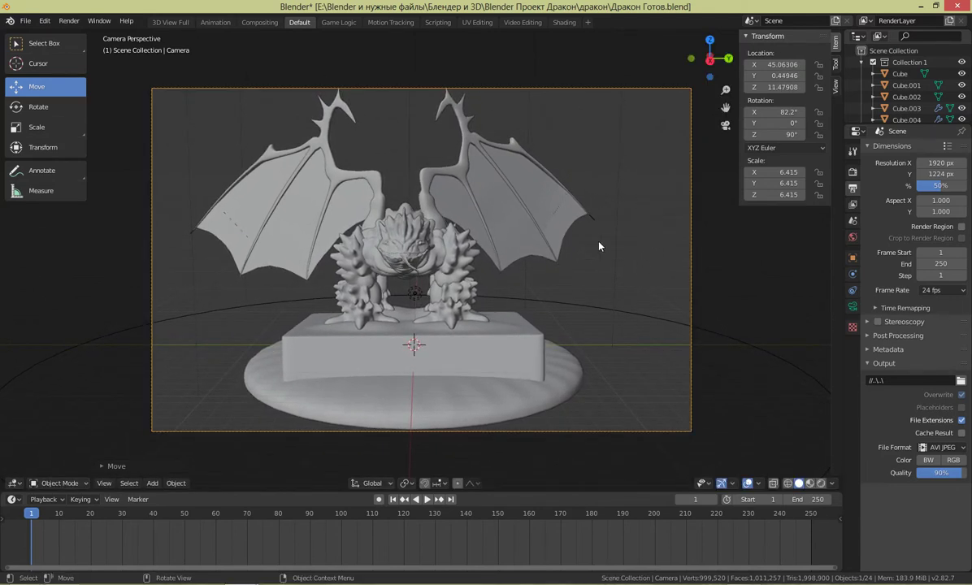
- Set the vertical render resolution to 1259 px and reframe the camera at about X 45.04, Y 0.44, Z 11.62
left_click(853, 174)
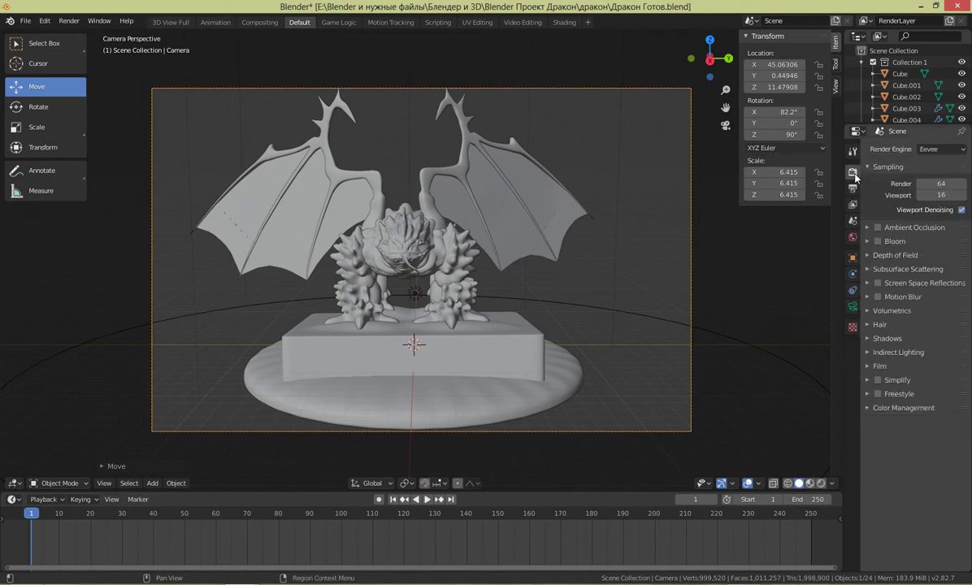
left_click(851, 190)
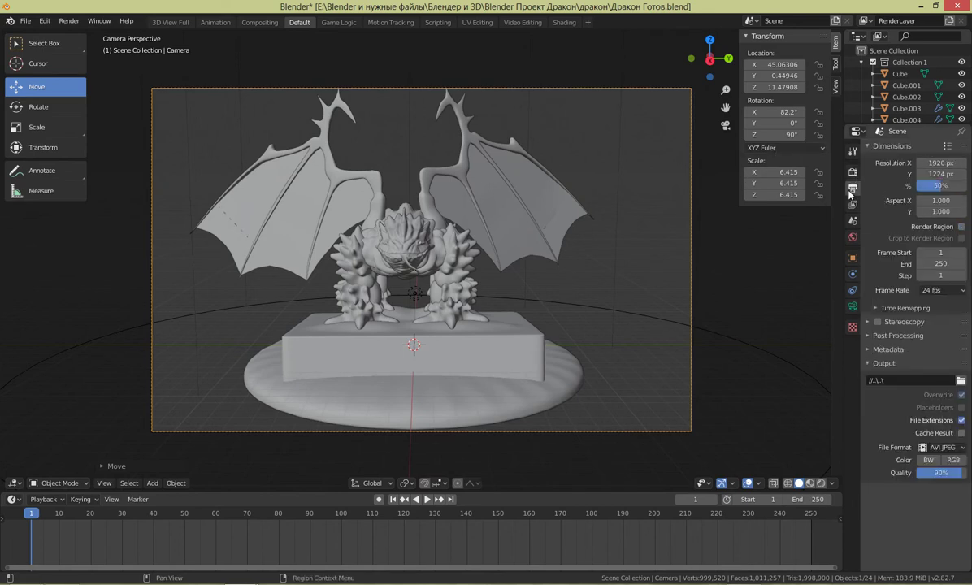
mouse_move(941, 174)
left_mouse_down()
mouse_move(961, 174)
mouse_move(953, 174)
left_mouse_up()
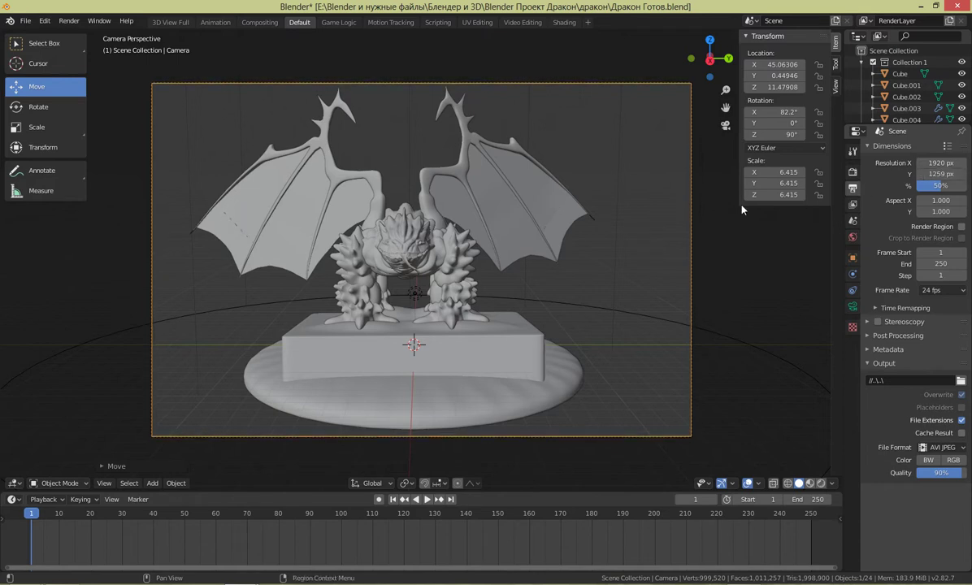
key("g")
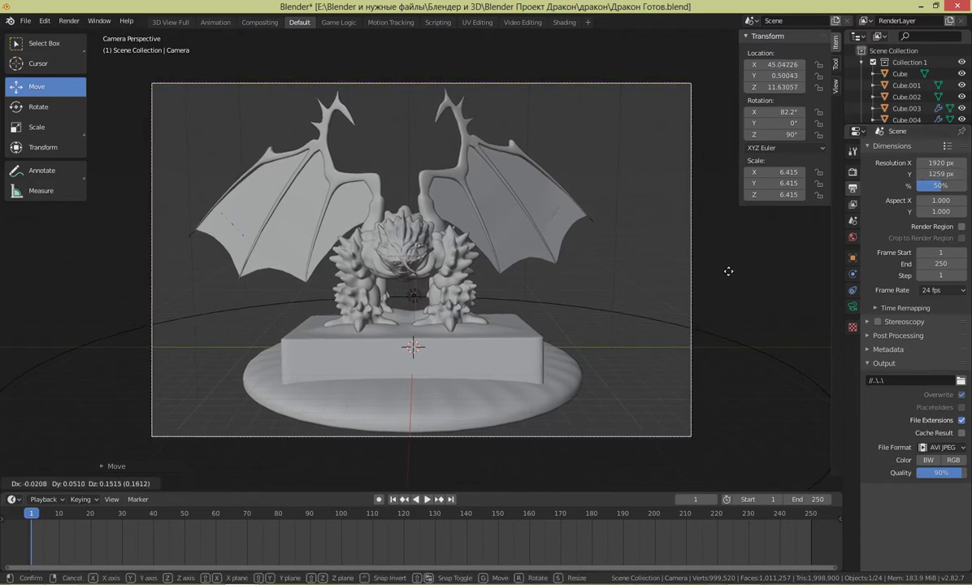
left_click(721, 272)
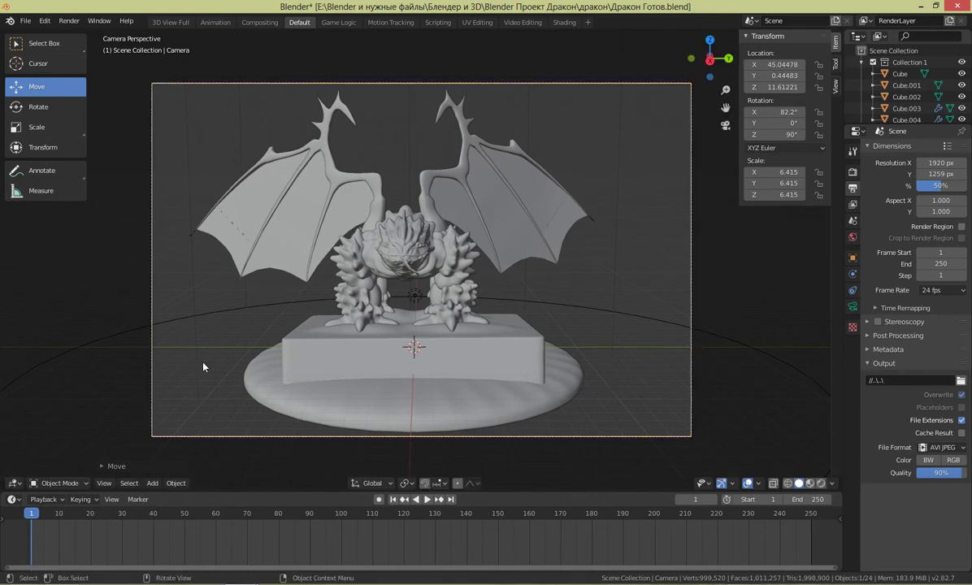
- Parent the camera to the Bezier circle around the pedestal using the Follow Path option
key("KP_0")
middle_click_drag(230, 113, 288, 282)
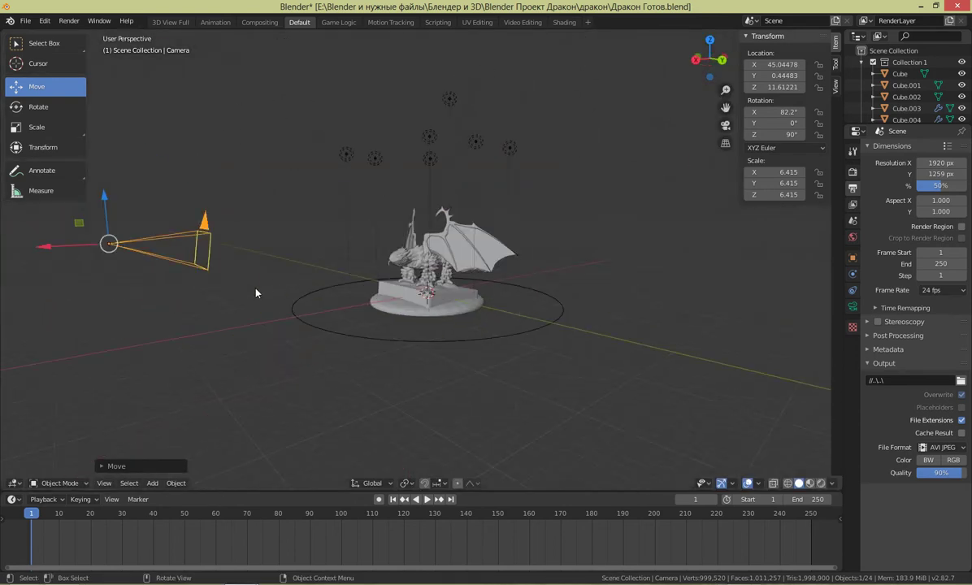
left_click(256, 293)
left_click(339, 335)
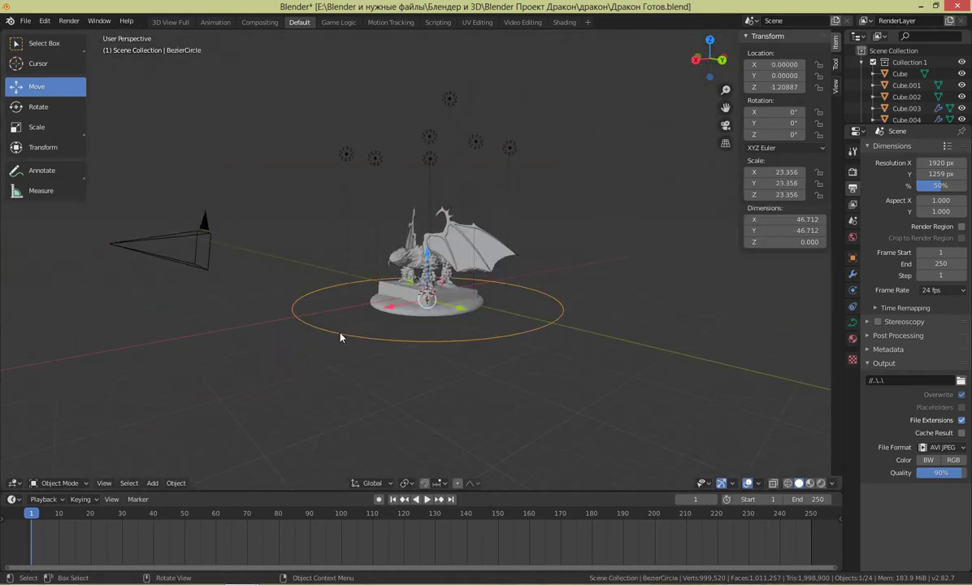
left_click(194, 259)
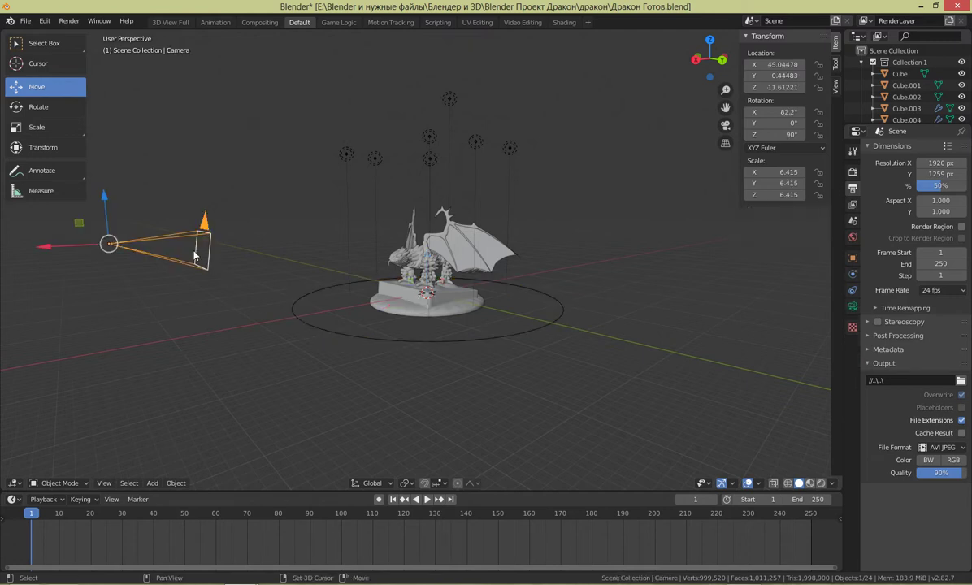
left_click(377, 344)
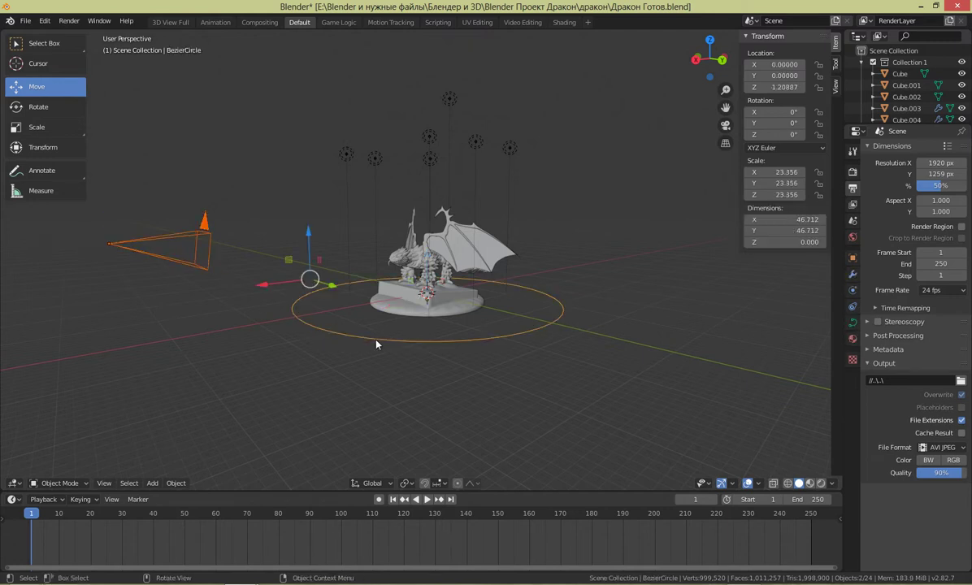
key("ctrl+p")
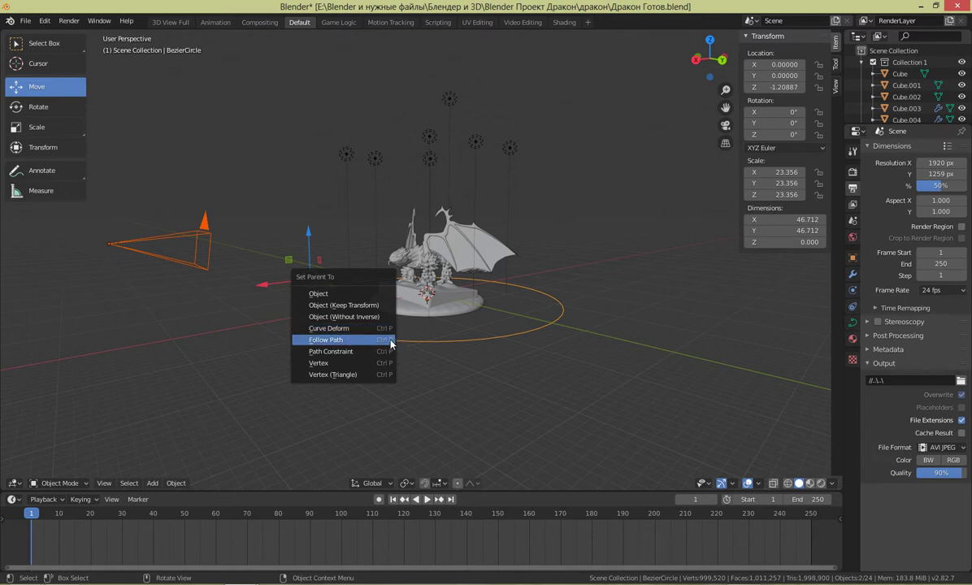
left_click(352, 341)
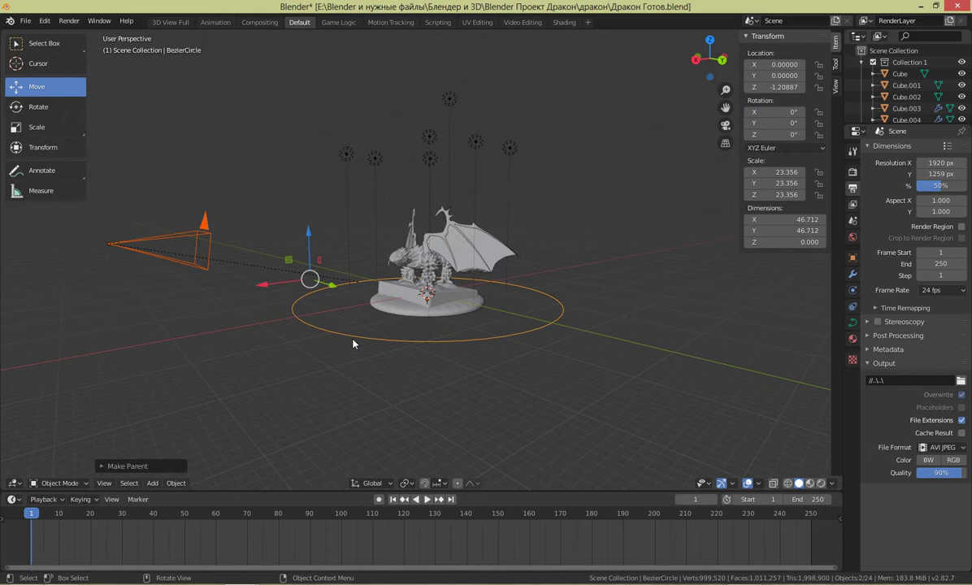
- Play back the animation to test the camera's motion and check the framing through the camera
left_click(426, 500)
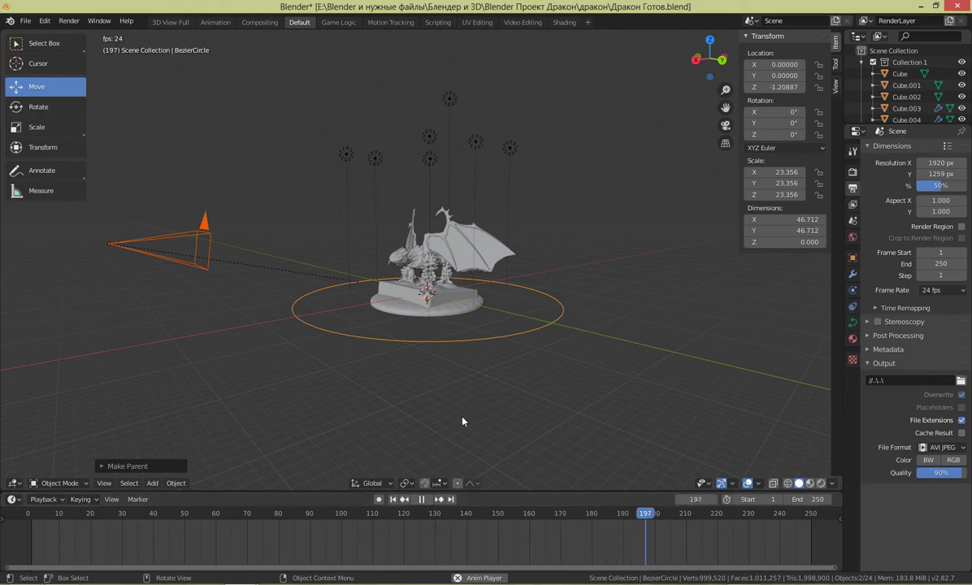
left_click(421, 500)
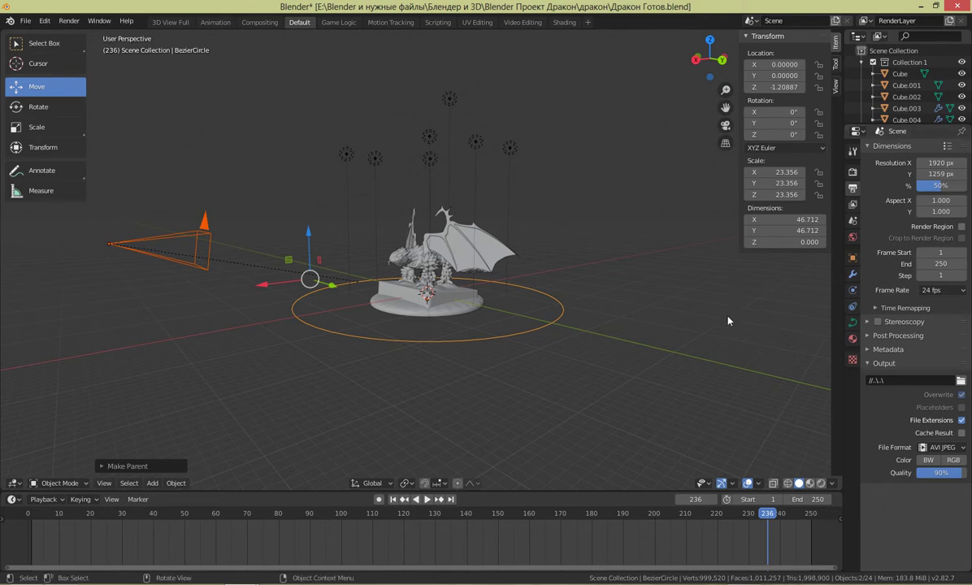
key("KP_0")
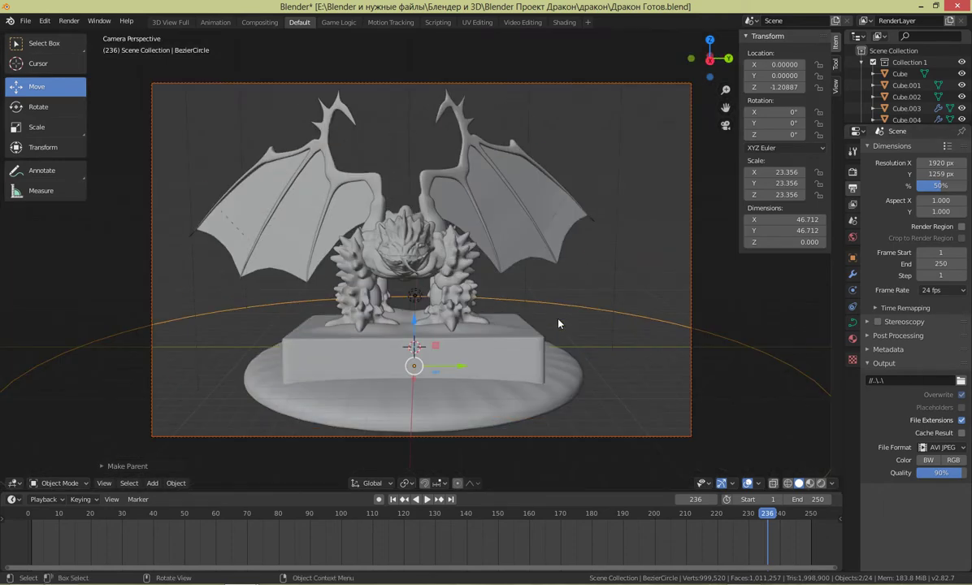
key("KP_0")
key("KP_0")
key("KP_0")
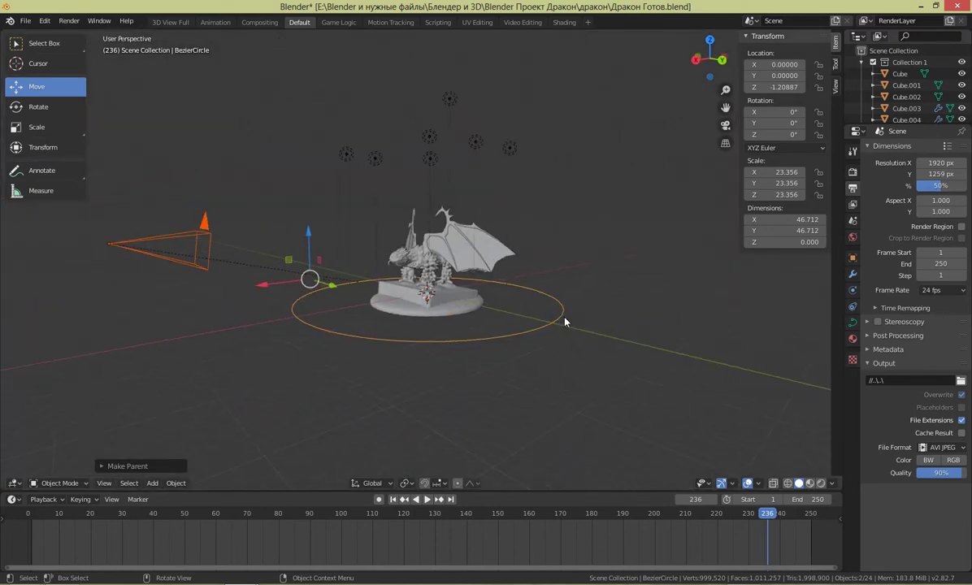
- Set the Bezier circle's path animation length to 250 frames and deselect everything
left_click(853, 323)
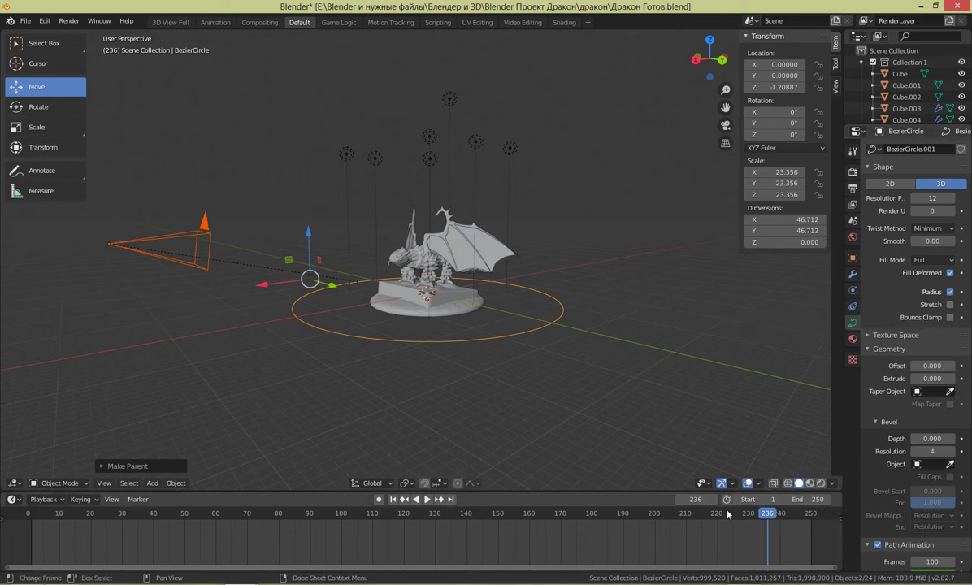
scroll(899, 382, "down", 6)
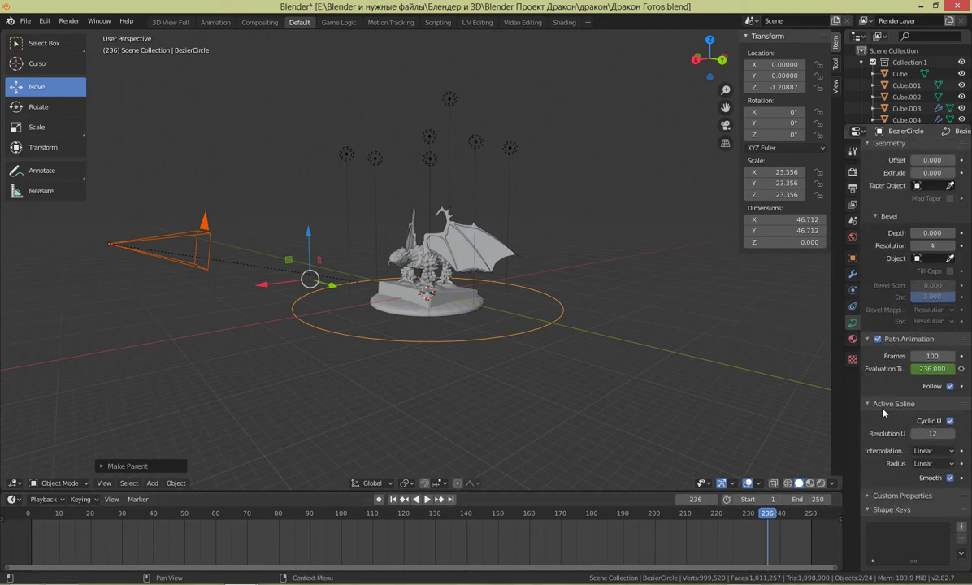
left_click(942, 356)
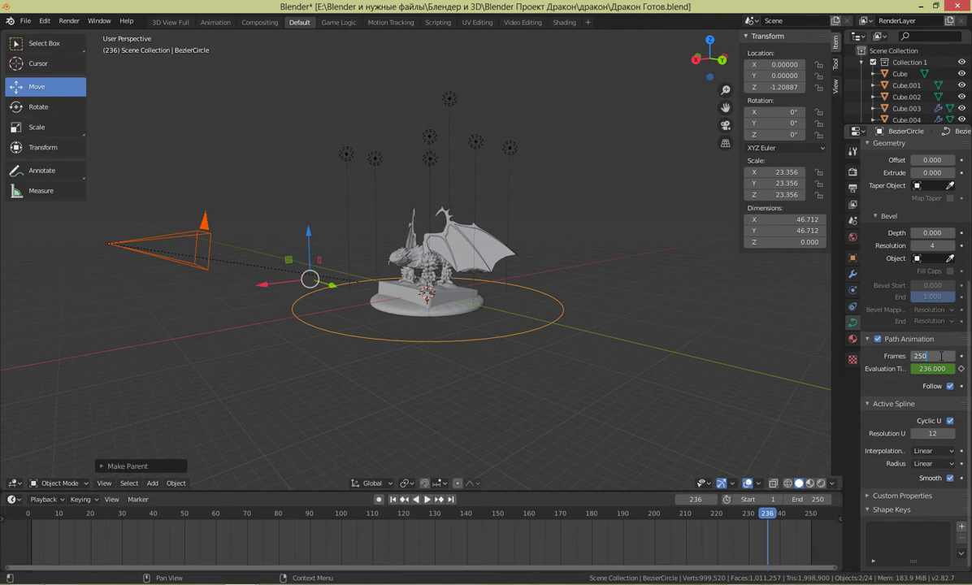
type("250")
key("Return")
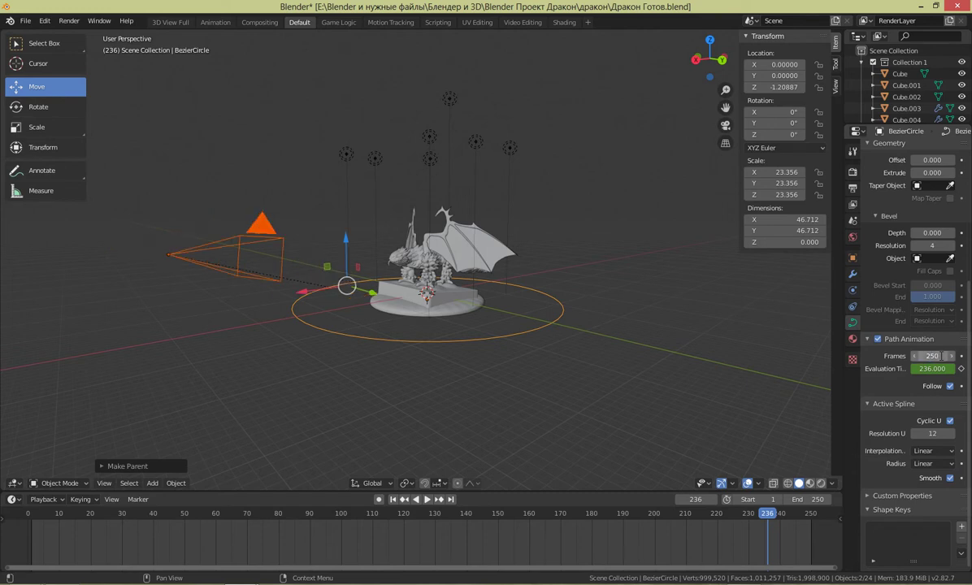
left_click(510, 376)
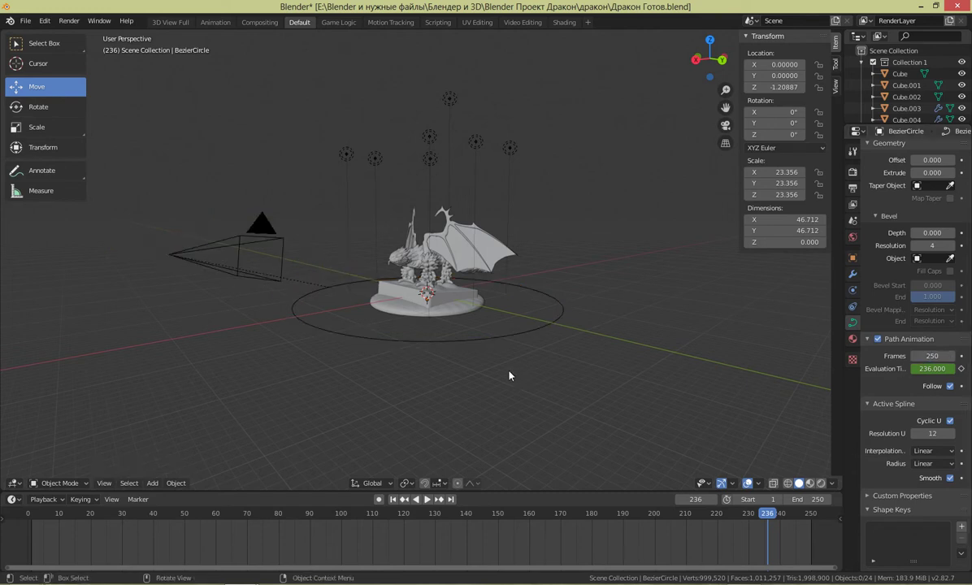
- Play back the camera's orbit around the dragon, stop it and return the playhead to frame 0
left_click(426, 499)
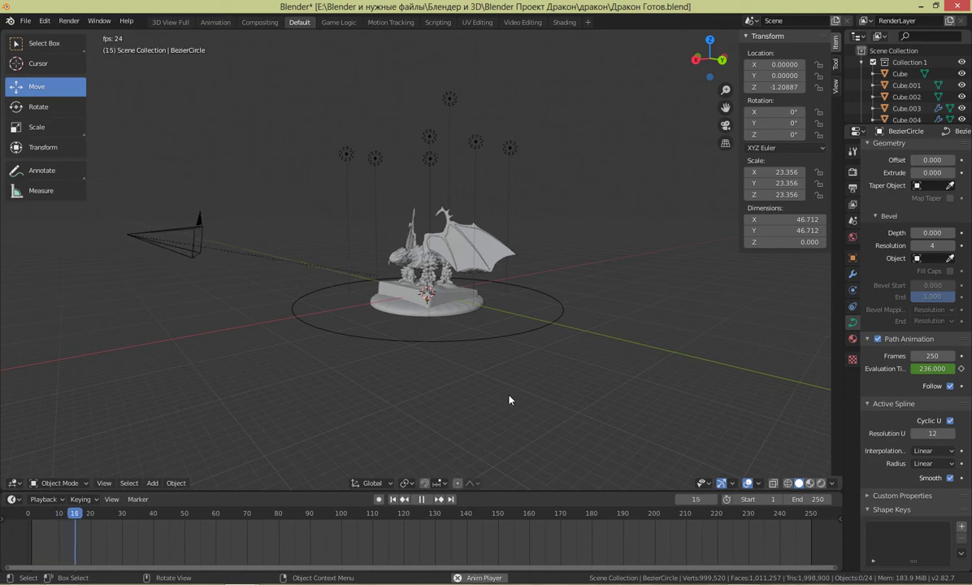
left_click(409, 499)
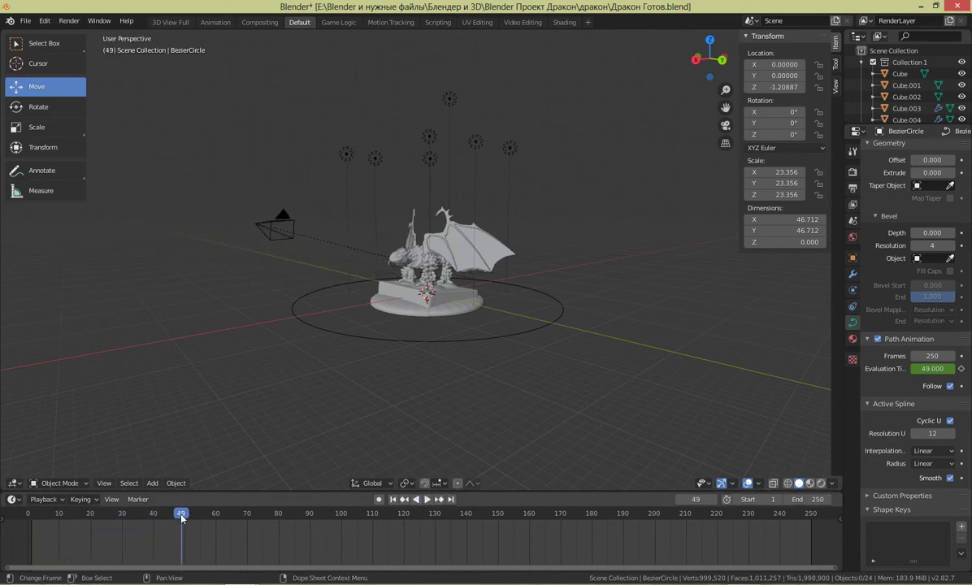
left_click_drag(182, 517, 27, 529)
key("space")
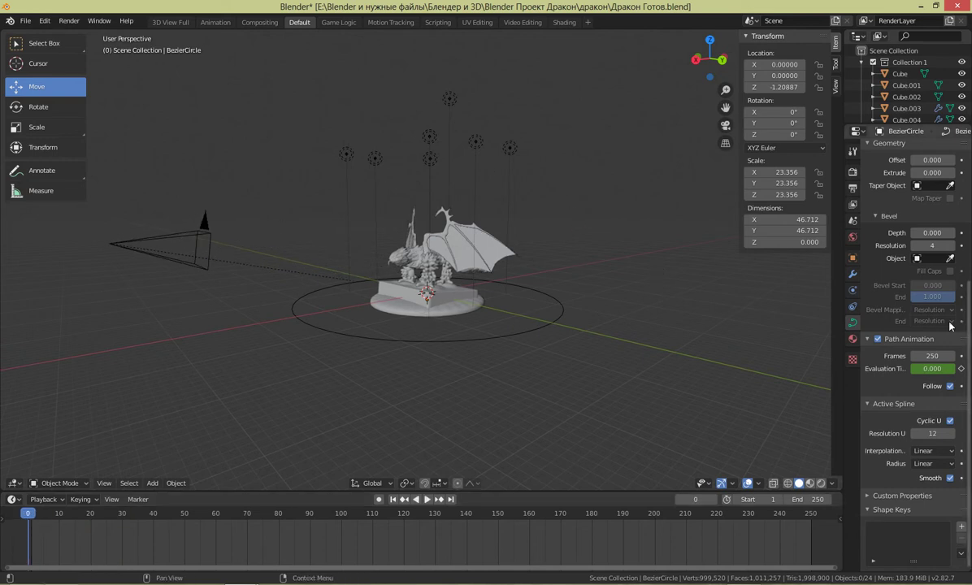
- Set the render output to the AVI JPEG movie format with RGB color
left_click(852, 172)
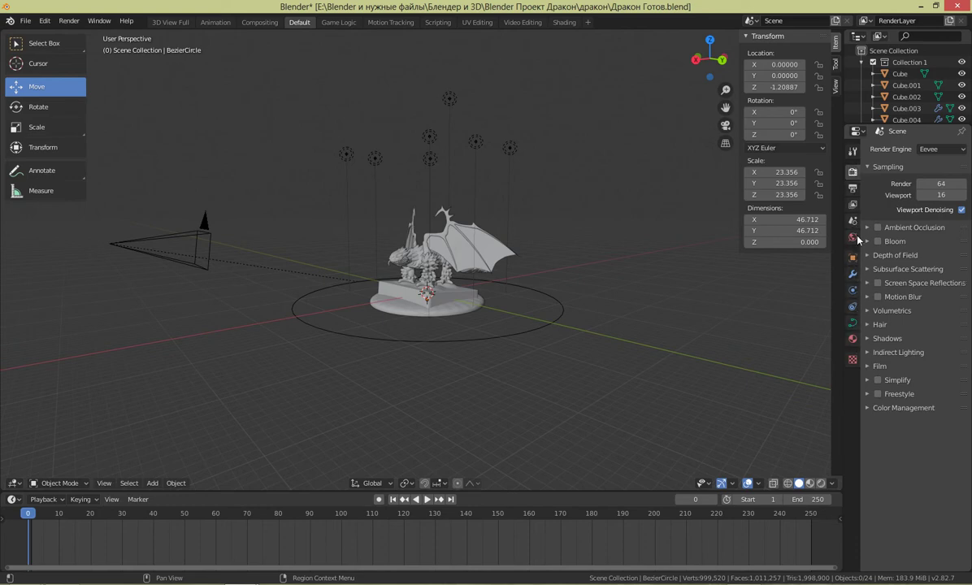
left_click(853, 205)
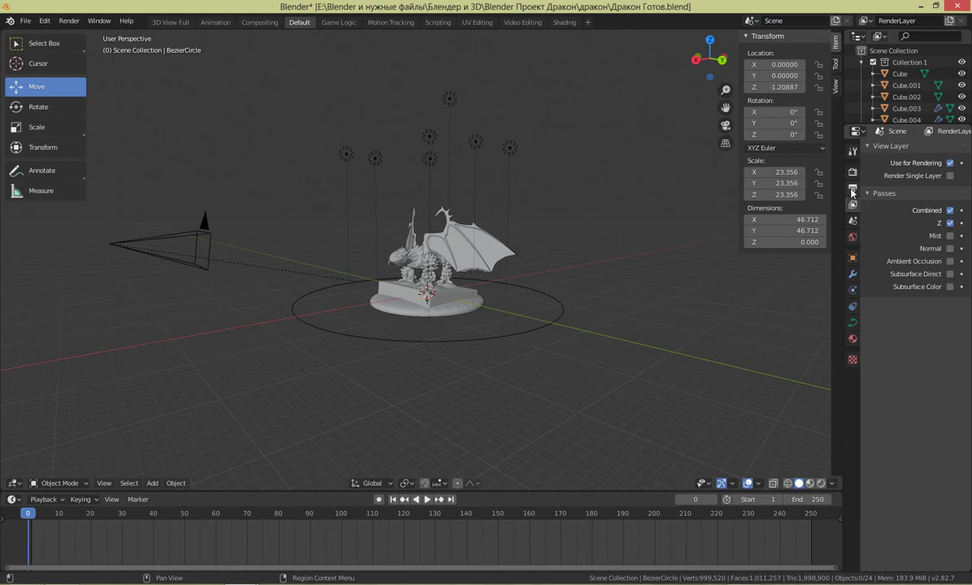
left_click(852, 189)
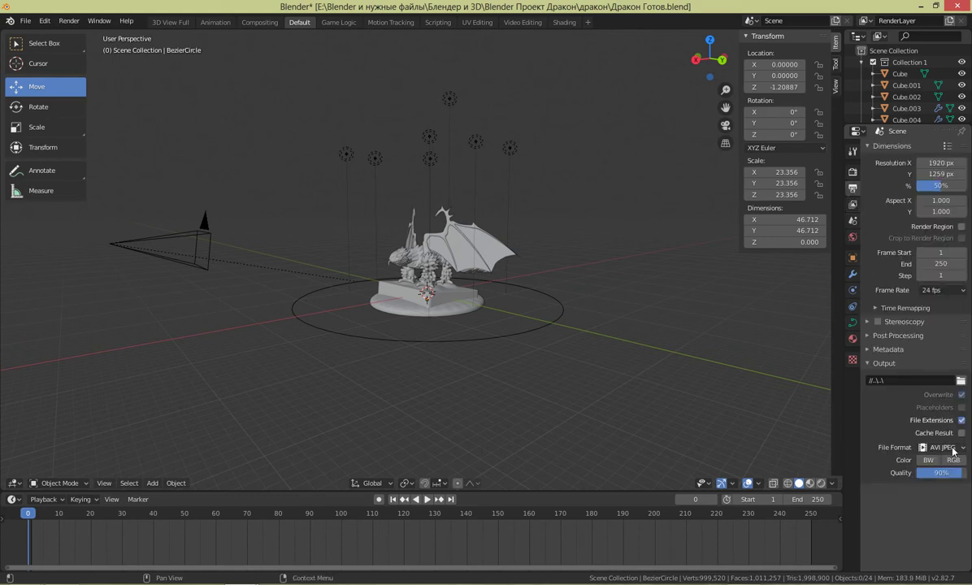
left_click(941, 449)
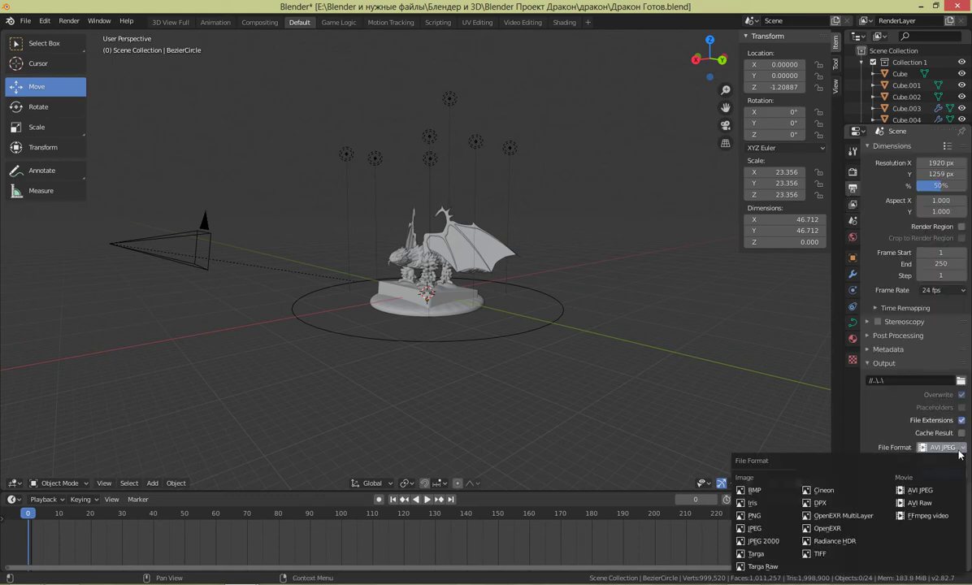
left_click(936, 492)
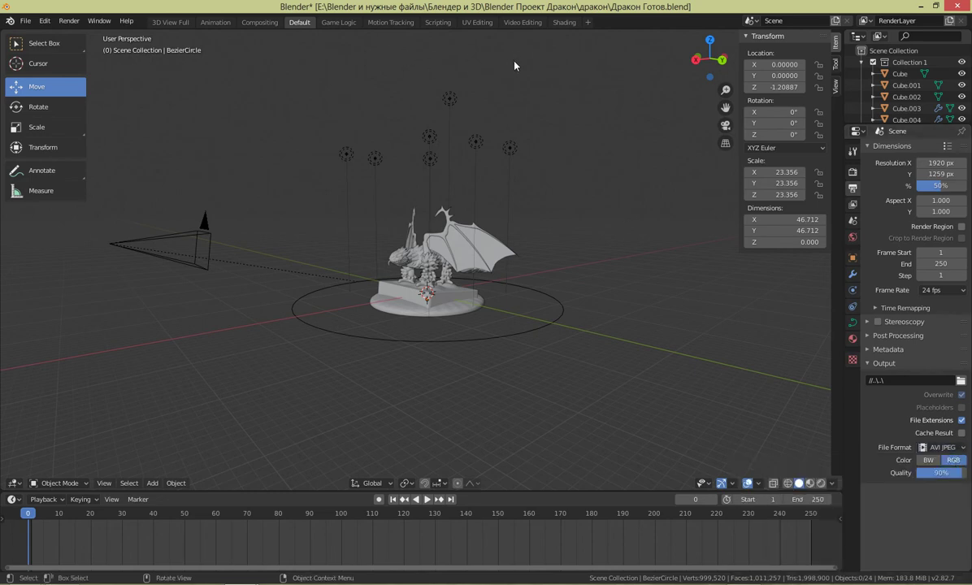
- Start a test render of the animation, check the lighting in the enlarged render window and cancel it
left_click(69, 21)
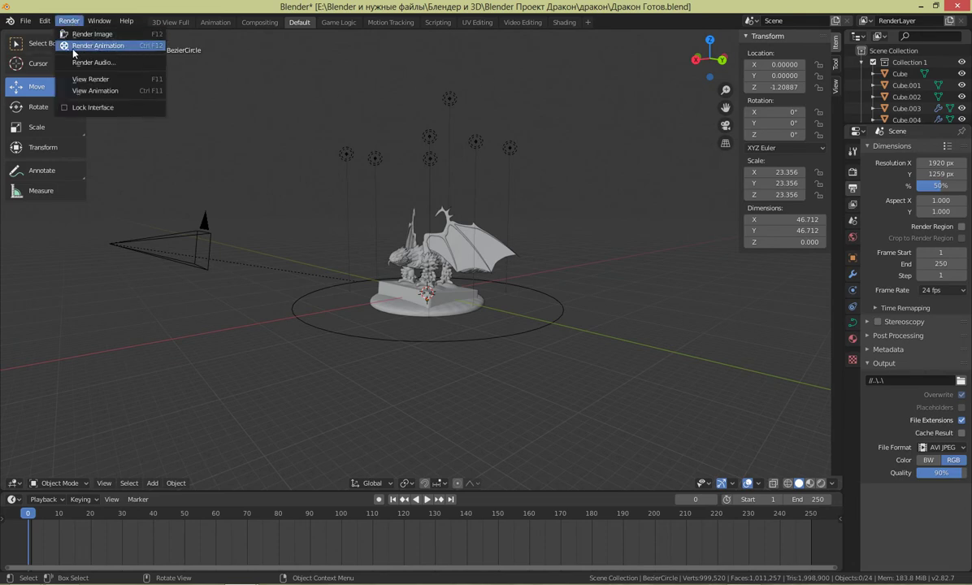
left_click(109, 48)
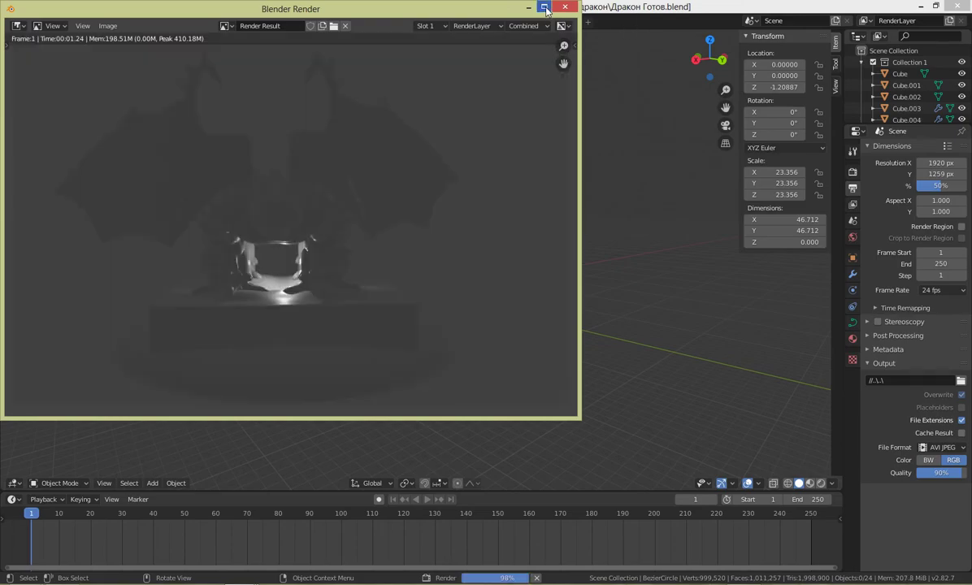
double_click(512, 12)
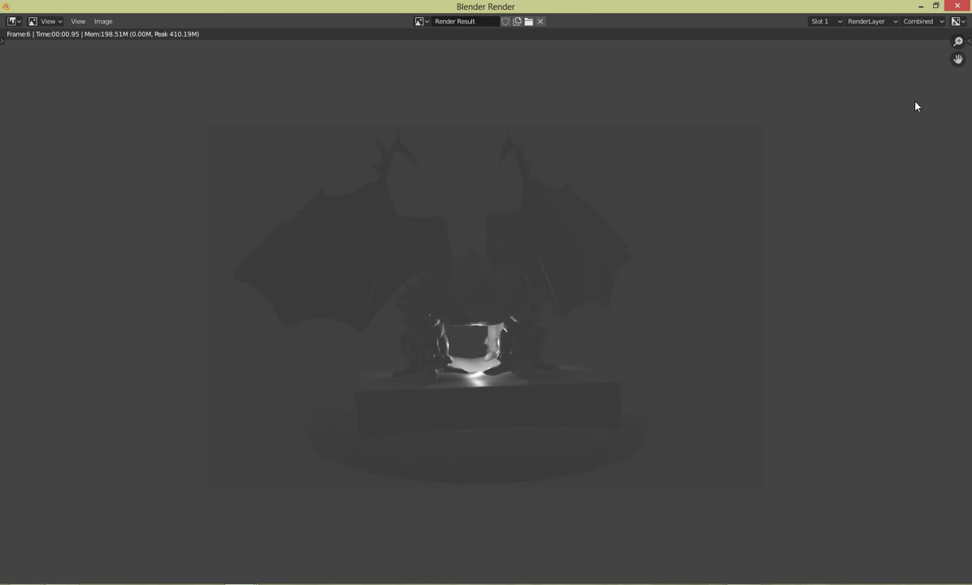
key("Escape")
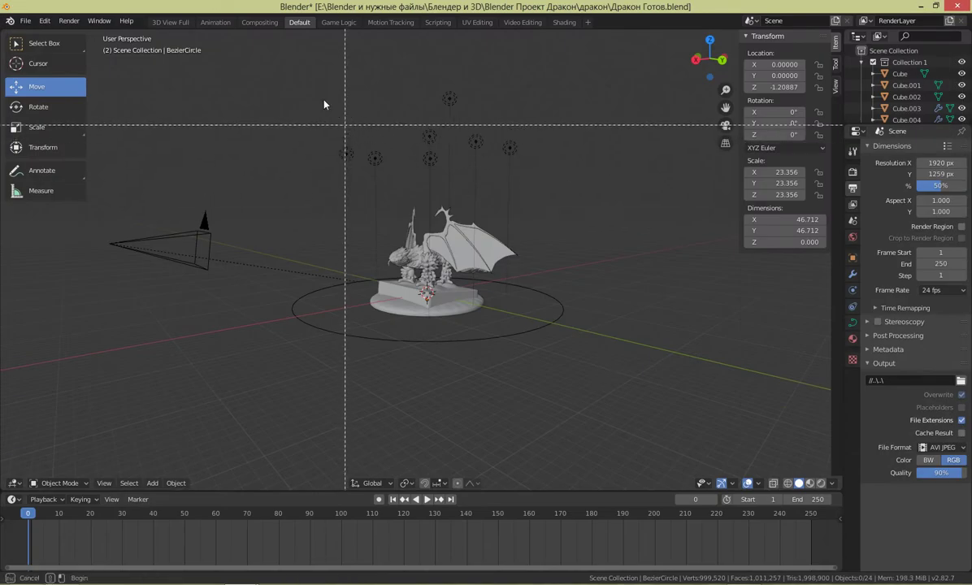
- Replace the seven lights above the dragon with a new Sun light
left_click_drag(278, 63, 529, 157)
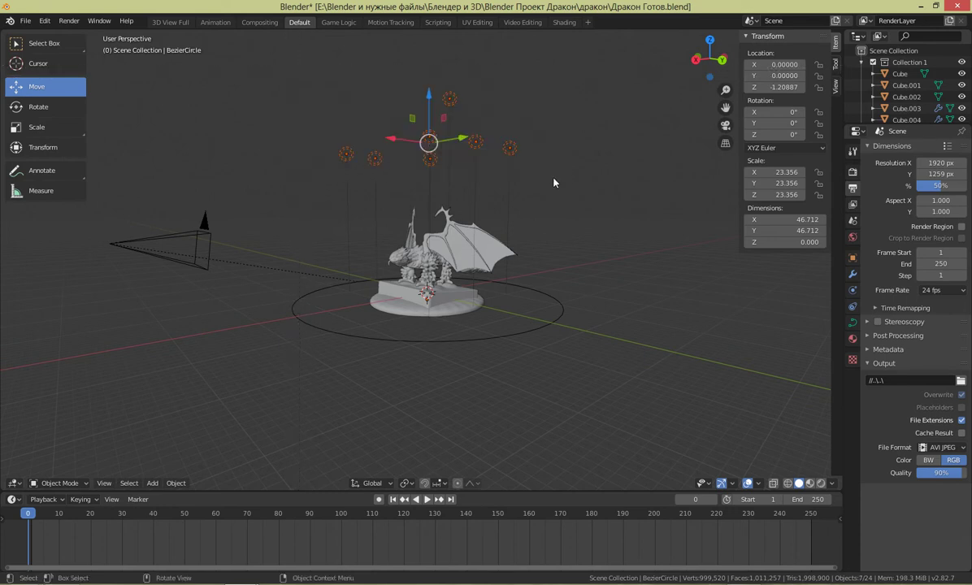
key("Delete")
key("shift+a")
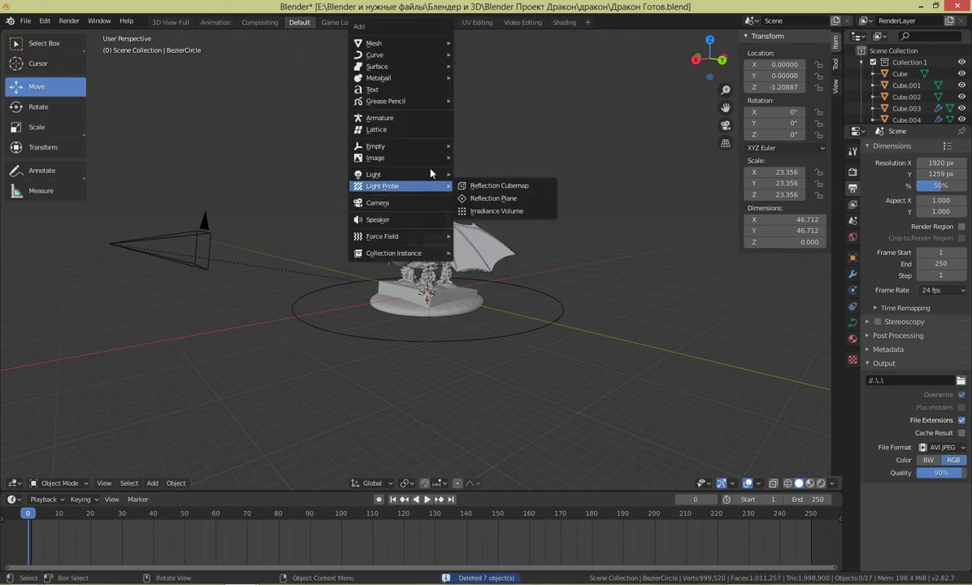
mouse_move(418, 175)
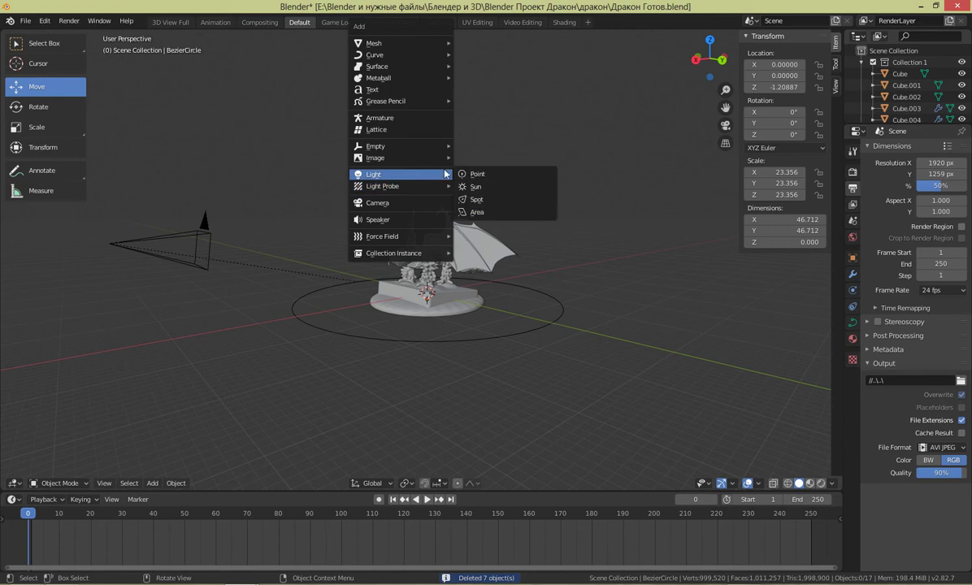
left_click(486, 190)
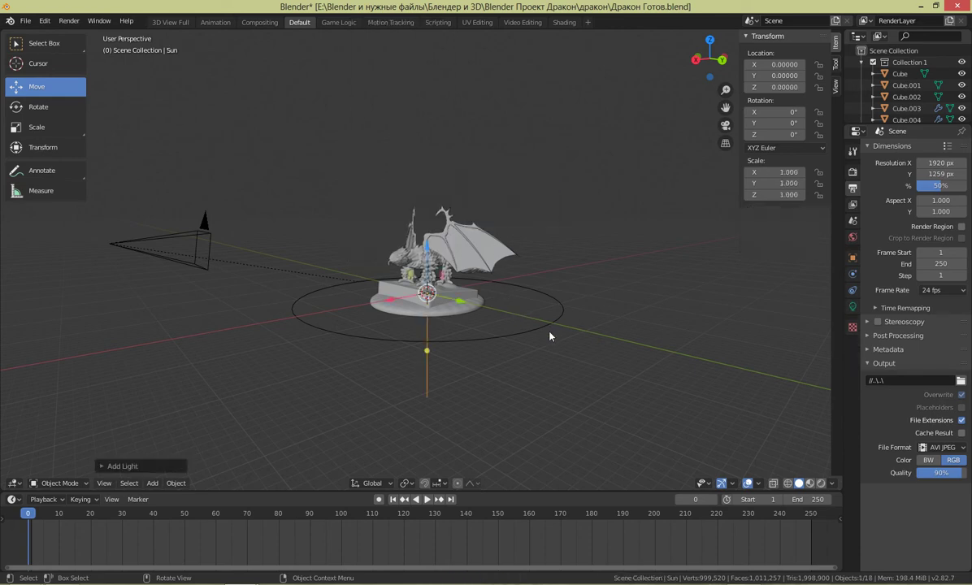
- Raise the Sun to about Z 29.86, tilt it to about -7.5°, -59.6°, -3.34°, and scale it to about 1.83
middle_click_drag(549, 335, 491, 335)
key("r")
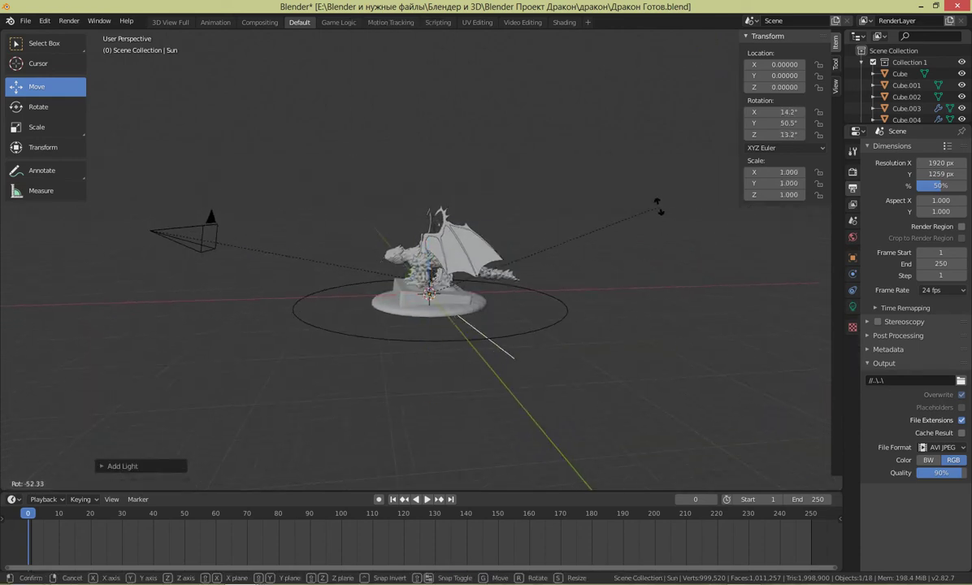
left_click(365, 235)
left_click_drag(427, 248, 398, 102)
key("r")
key("s")
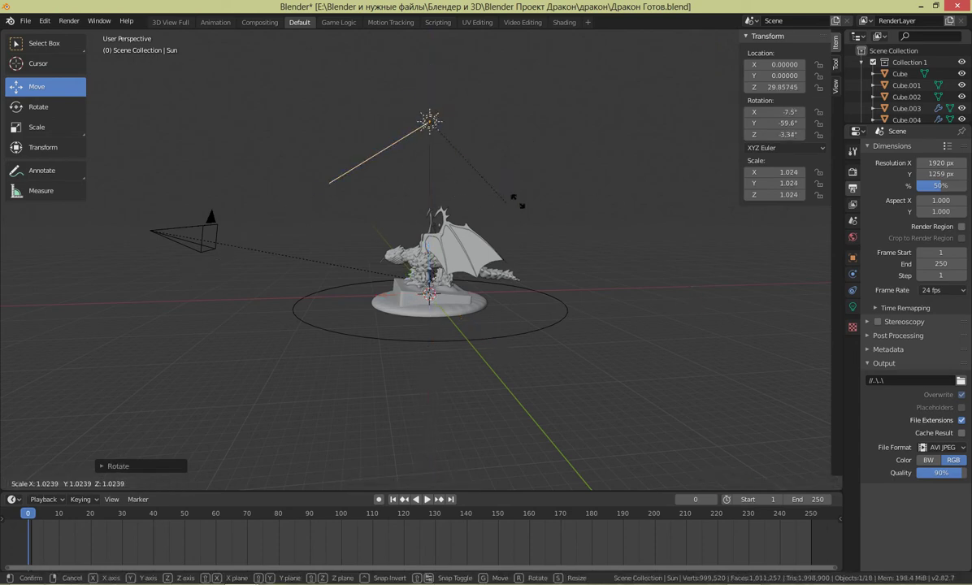
left_click(618, 199)
- Rotate the Sun light around the Z axis to about -89.7°
middle_click_drag(618, 199, 309, 464)
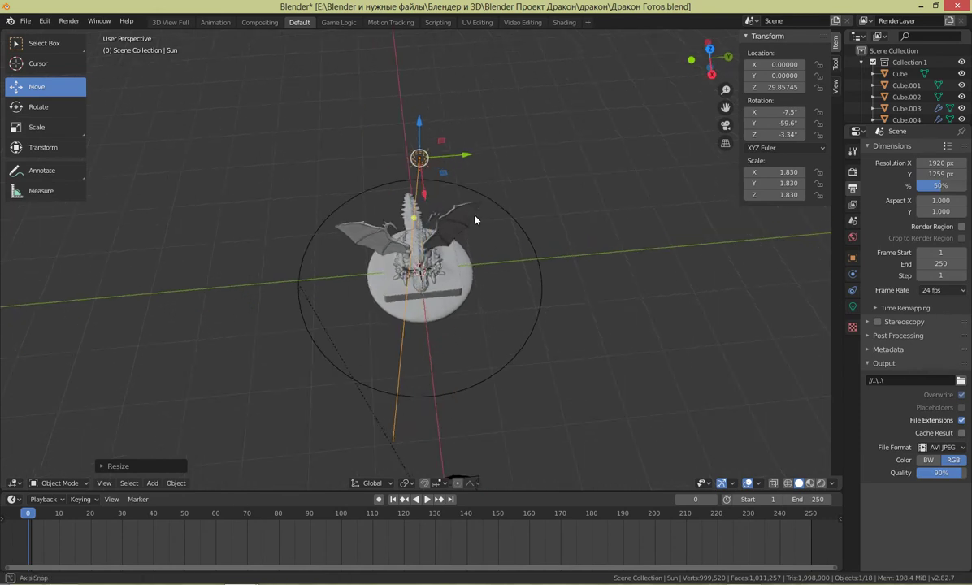
left_click(36, 106)
left_click_drag(433, 175, 400, 193)
left_click_drag(250, 356, 323, 227)
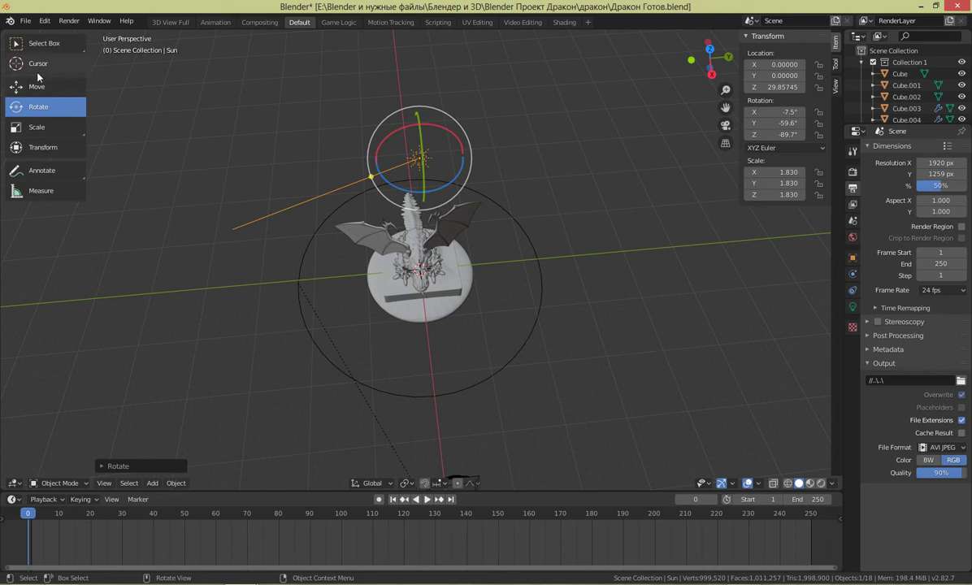
- Move the Sun light to about X 2.76, Y 23.10 and duplicate it in place
left_click(57, 87)
left_click_drag(443, 173, 712, 153)
key("shift+d")
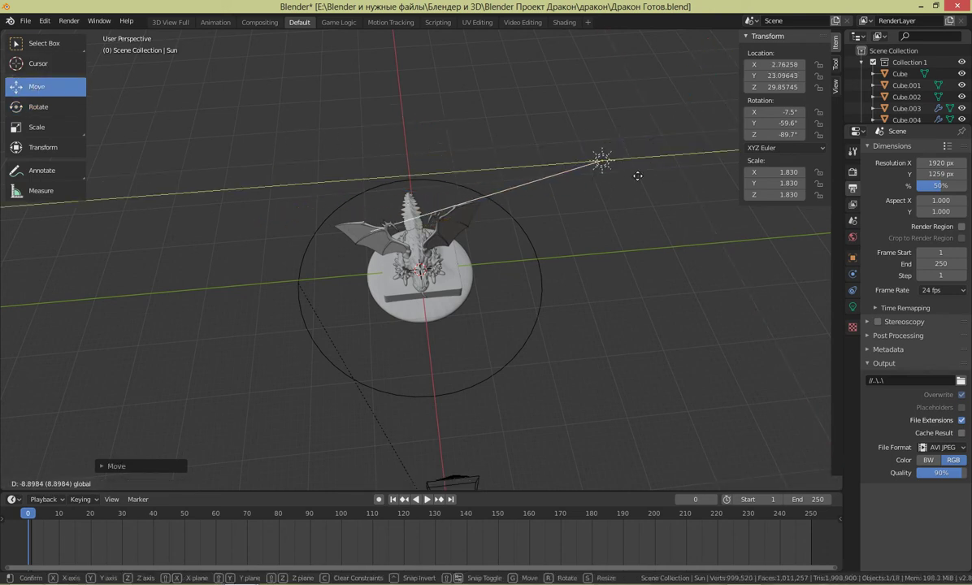
left_click(635, 173)
key("g")
key("Escape")
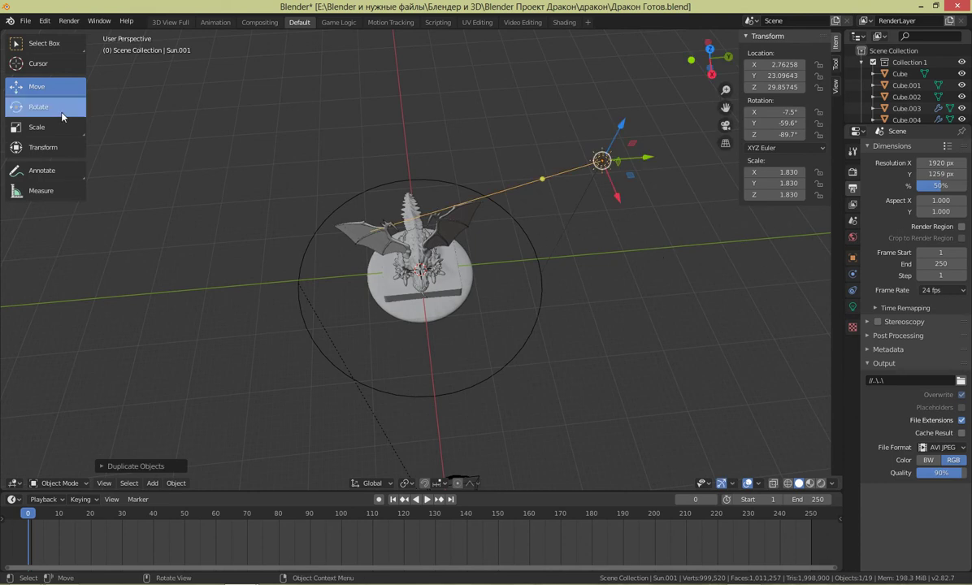
- Rotate the duplicated Sun to about -242° around Z and move it across the dragon to about X 9.70, Y -22.80
left_click(36, 106)
left_click_drag(648, 165, 219, 273)
left_click(36, 95)
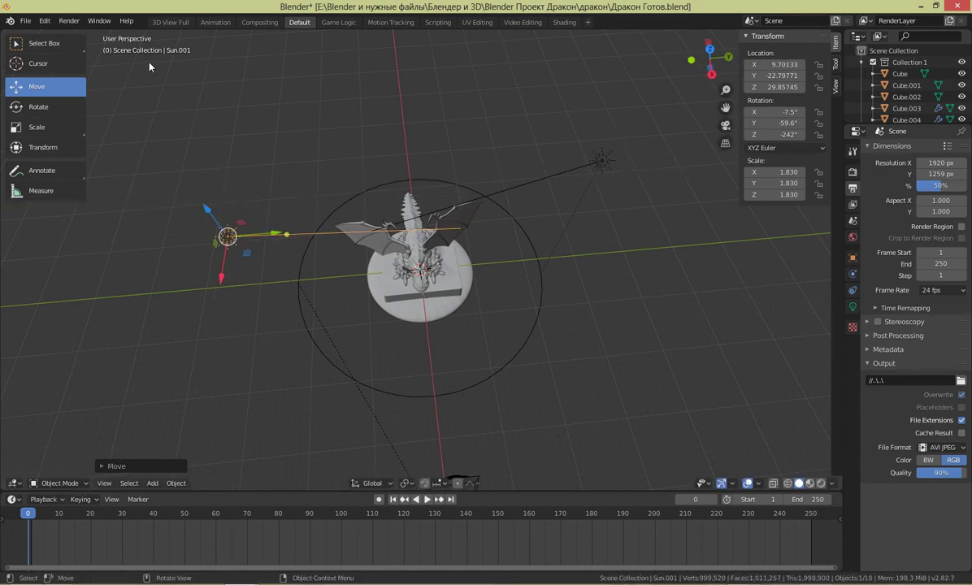
- Render a still image to check the two-Sun lighting on the dragon and close the render window
left_click(69, 21)
left_click(81, 36)
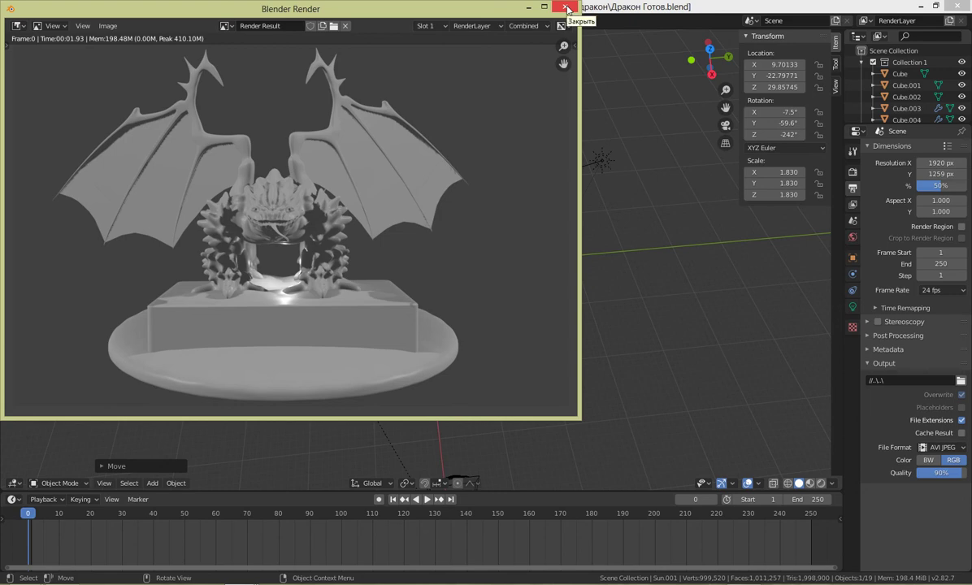
left_click(567, 8)
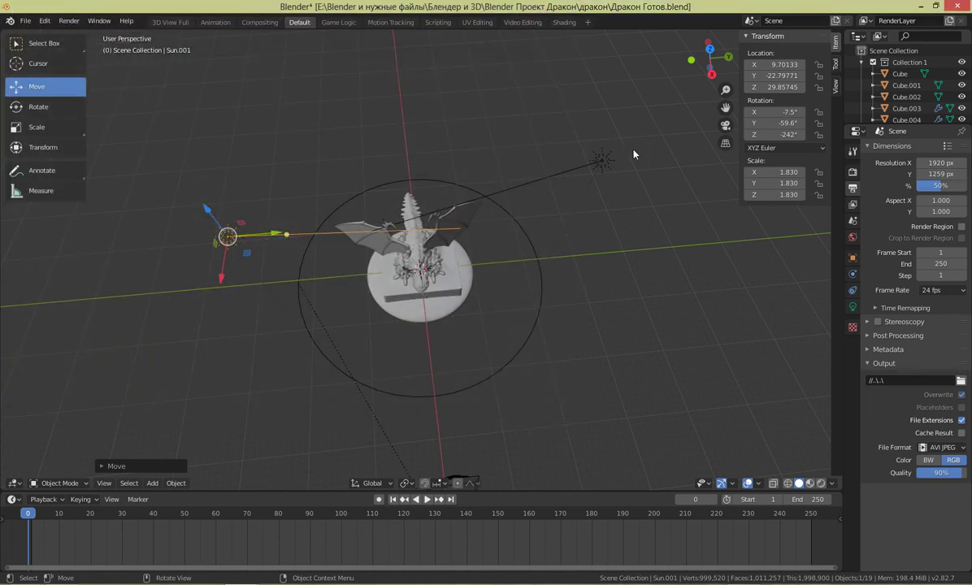
- Duplicate both Sun lights and rotate the copied pair around Z, bringing the active copy to about -184°
left_click(601, 161, "shift")
key("shift+d")
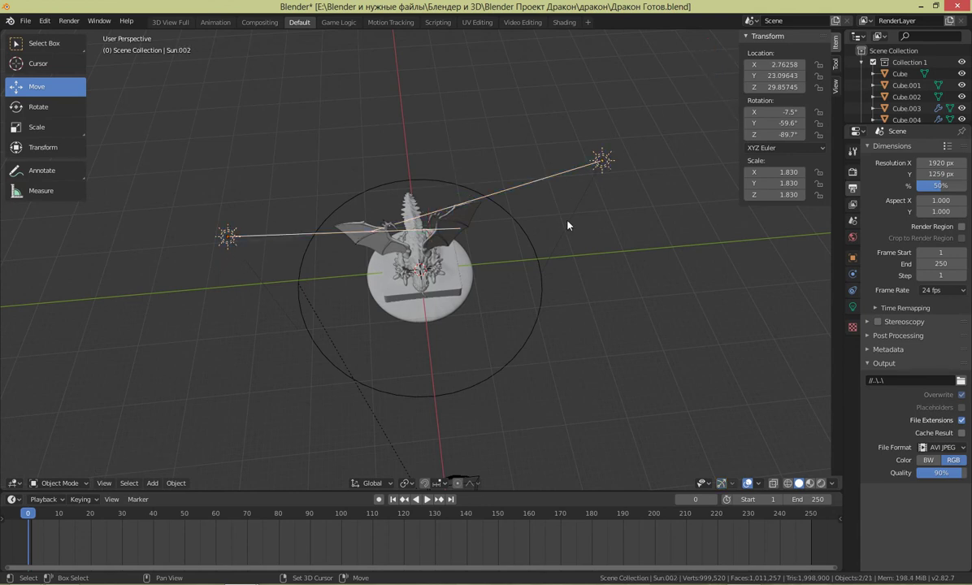
key("Escape")
left_click(48, 103)
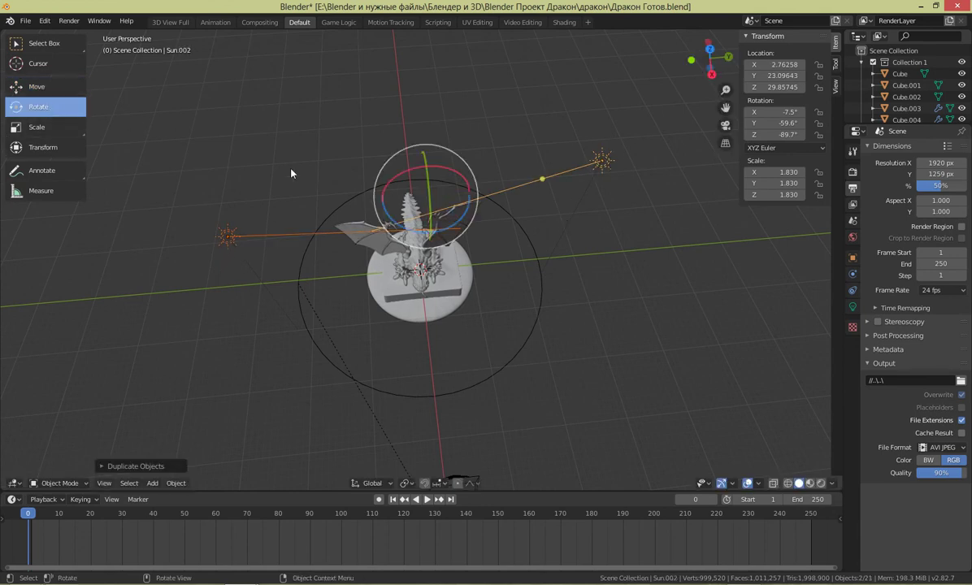
left_click_drag(438, 240, 259, 215)
- Delete the copied Sun in front of the dragon, nearest the camera
left_click(470, 391)
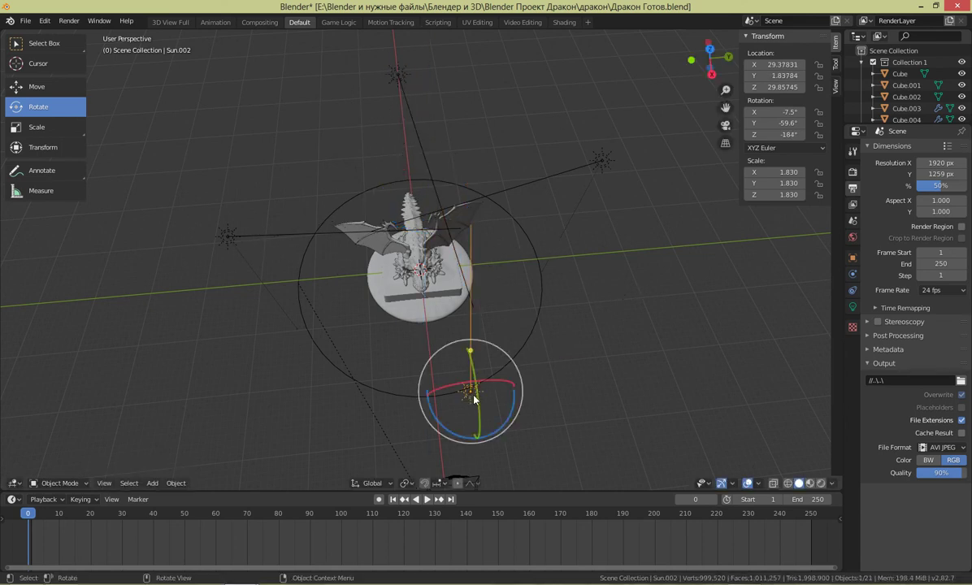
key("Delete")
left_click(474, 398)
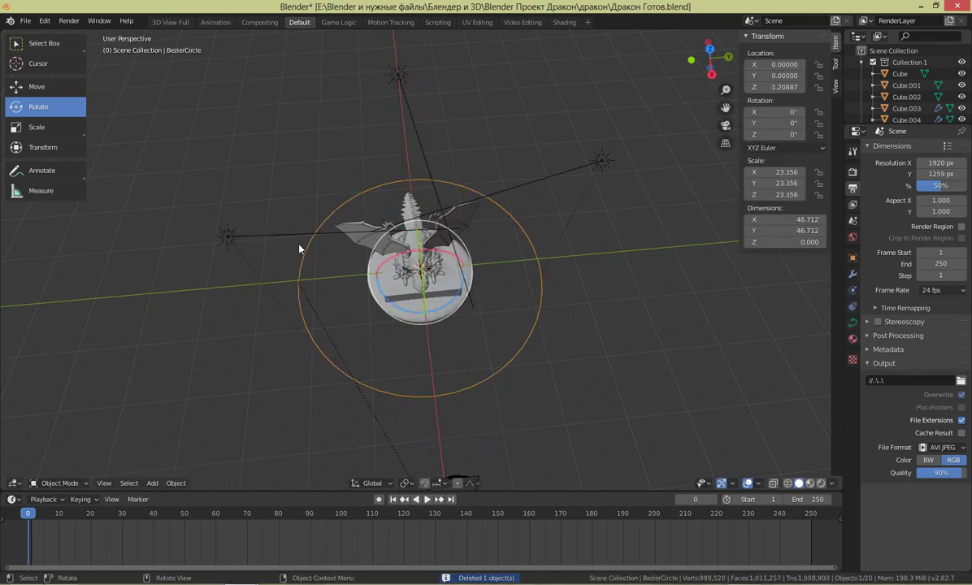
- Rotate the Sun beside the dragon to about -194° around Z and move it to about X 25.29, Y -17.43
left_click(227, 235)
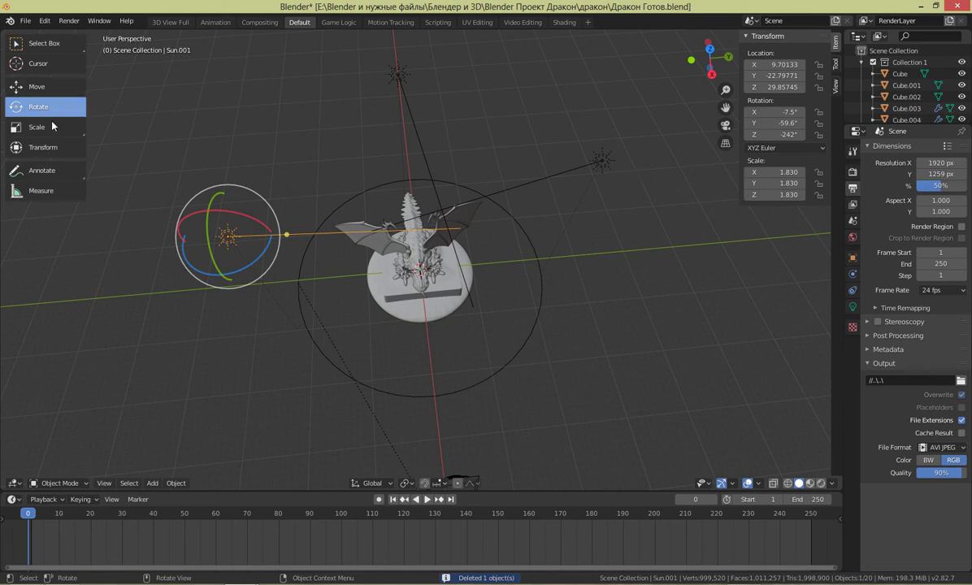
left_click_drag(244, 275, 50, 87)
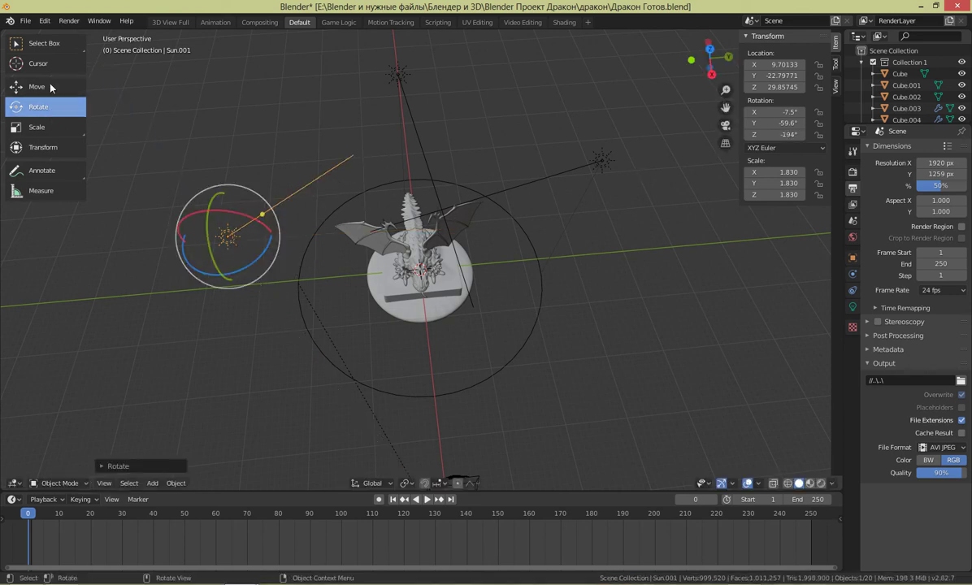
left_click(39, 87)
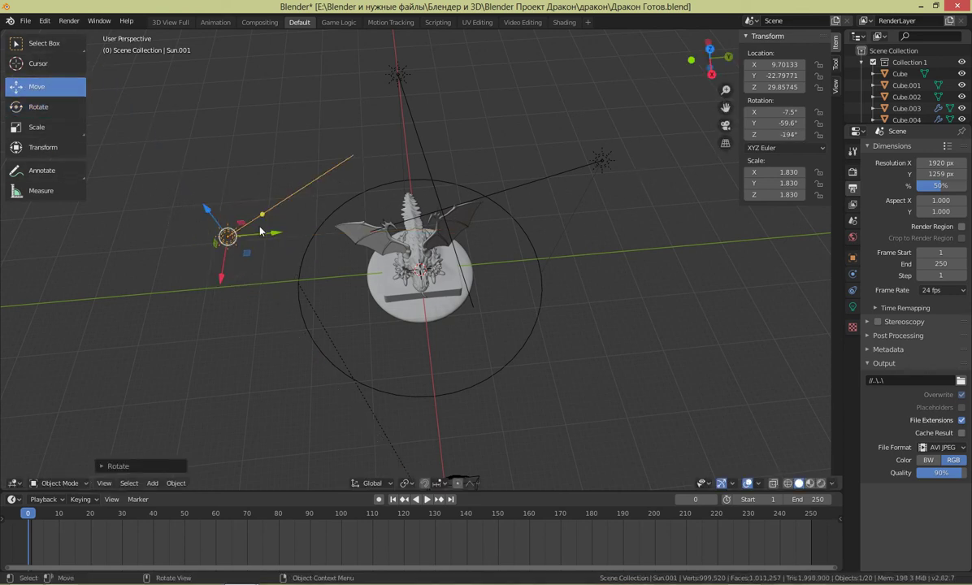
left_click_drag(221, 278, 198, 416)
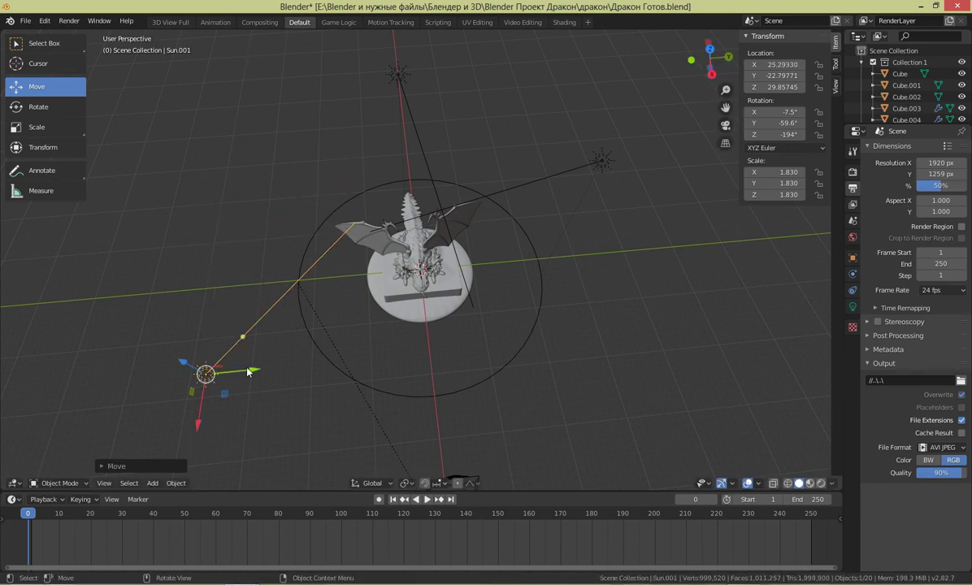
left_click_drag(247, 371, 304, 365)
- Start rendering the animation with the three Sun lights and enlarge the render window
left_click(69, 21)
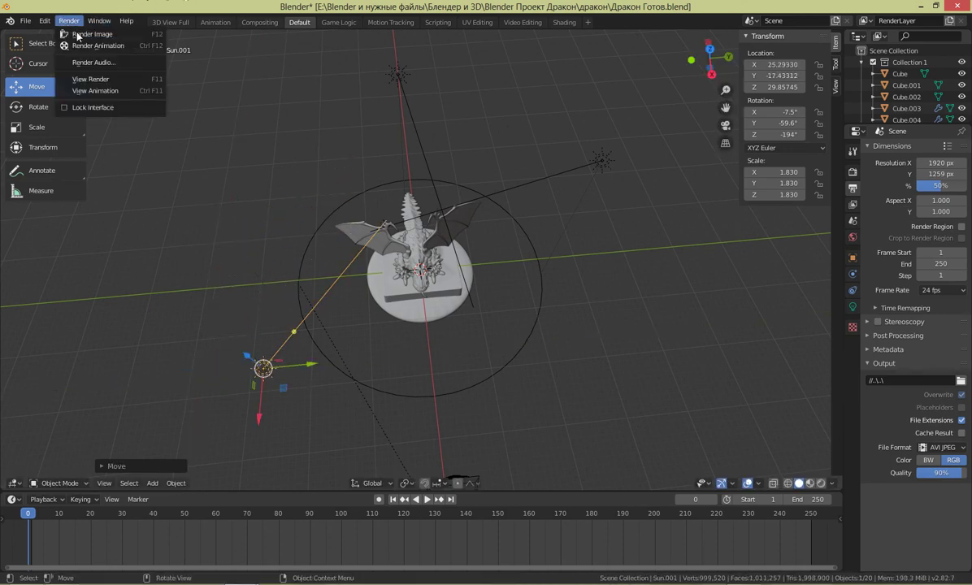
left_click(77, 34)
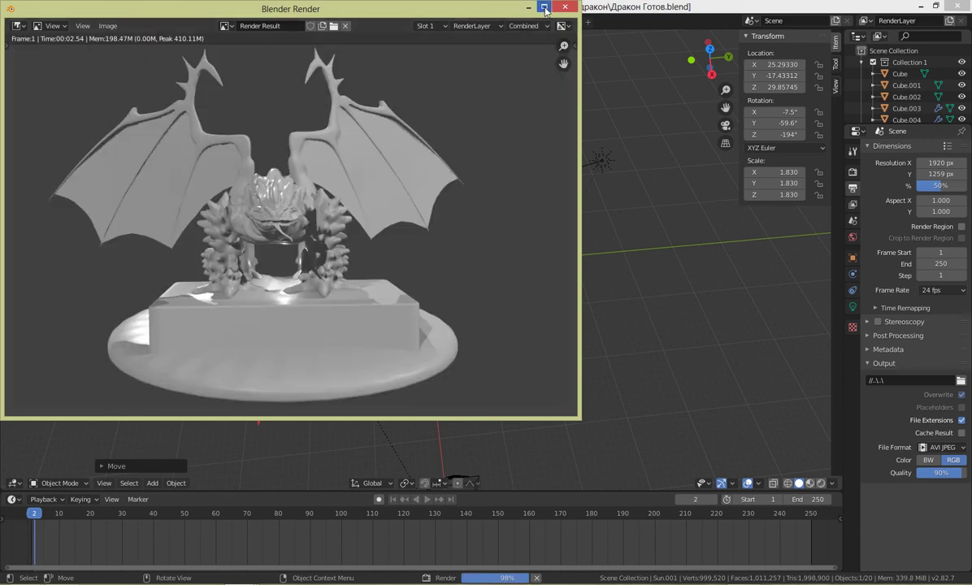
left_click(544, 7)
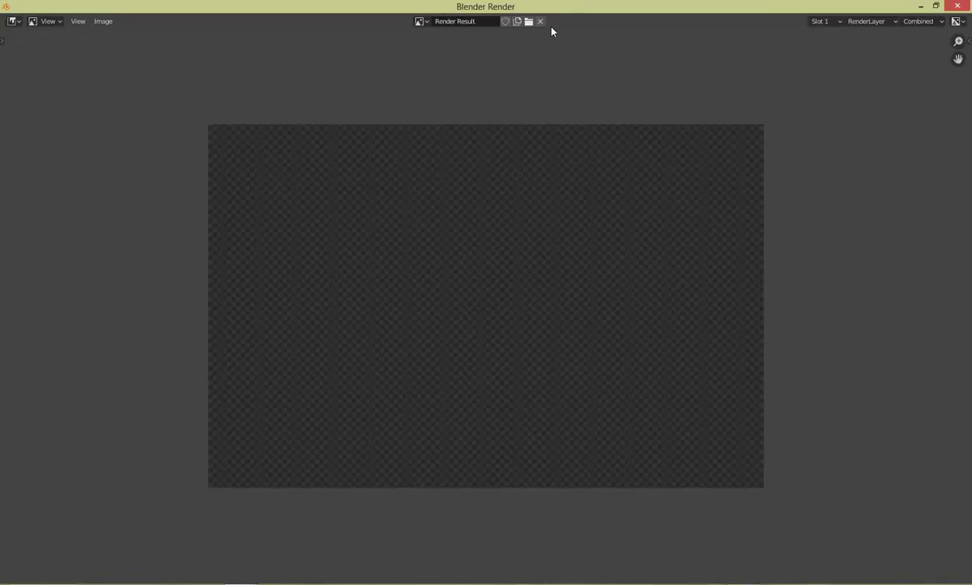